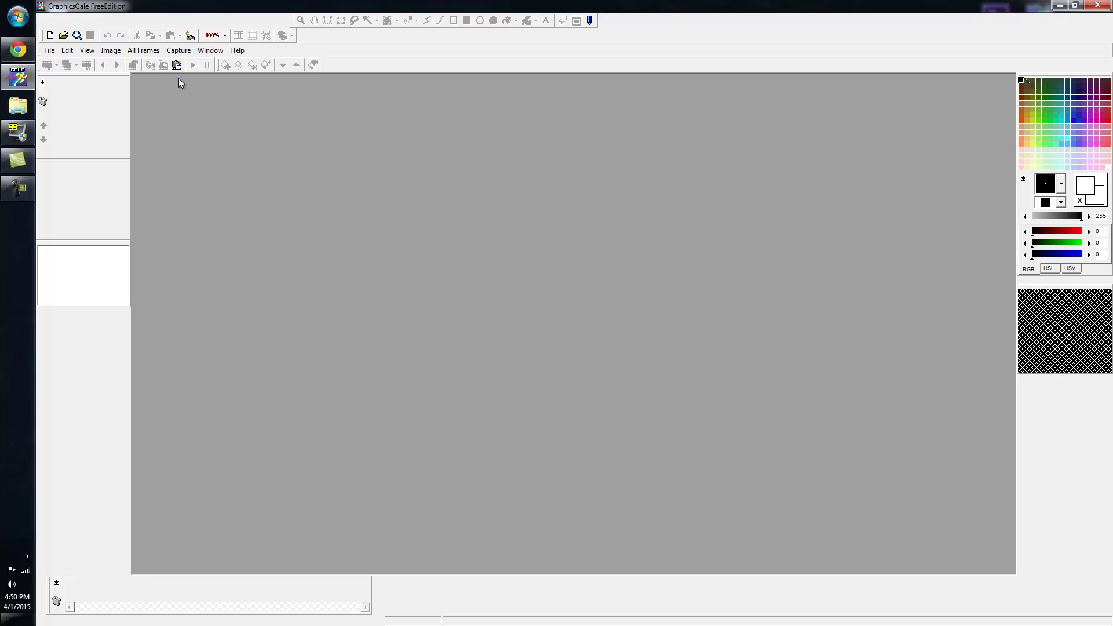
# - Open Bittz_Idle.gal from the Bittz > Bittz_Character folder
pyautogui.click(49, 50)
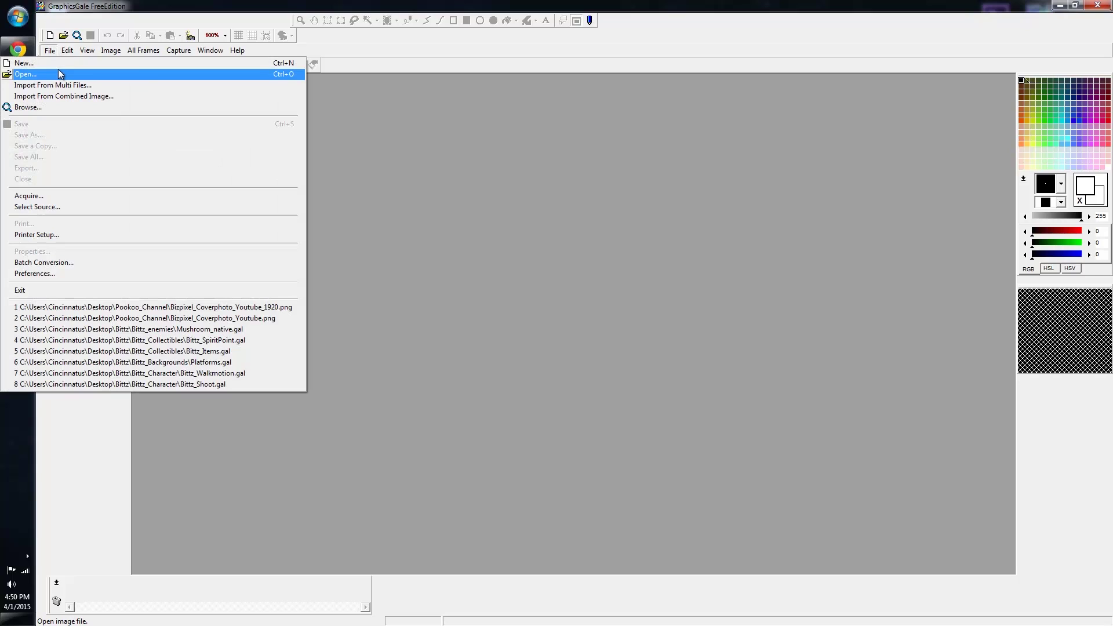
pyautogui.click(93, 77)
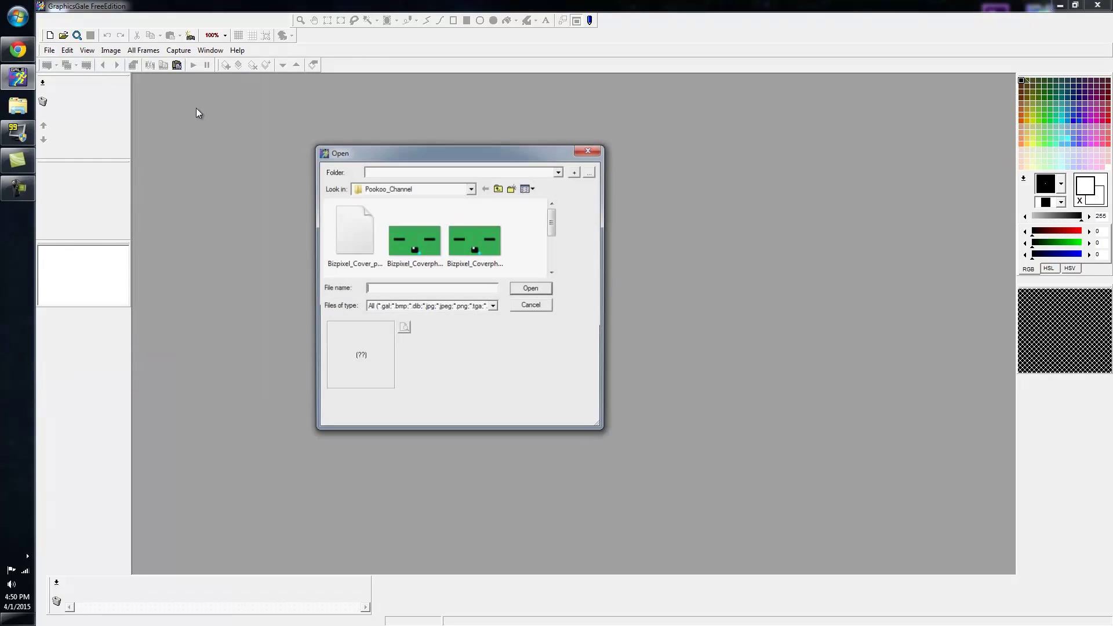
pyautogui.click(446, 190)
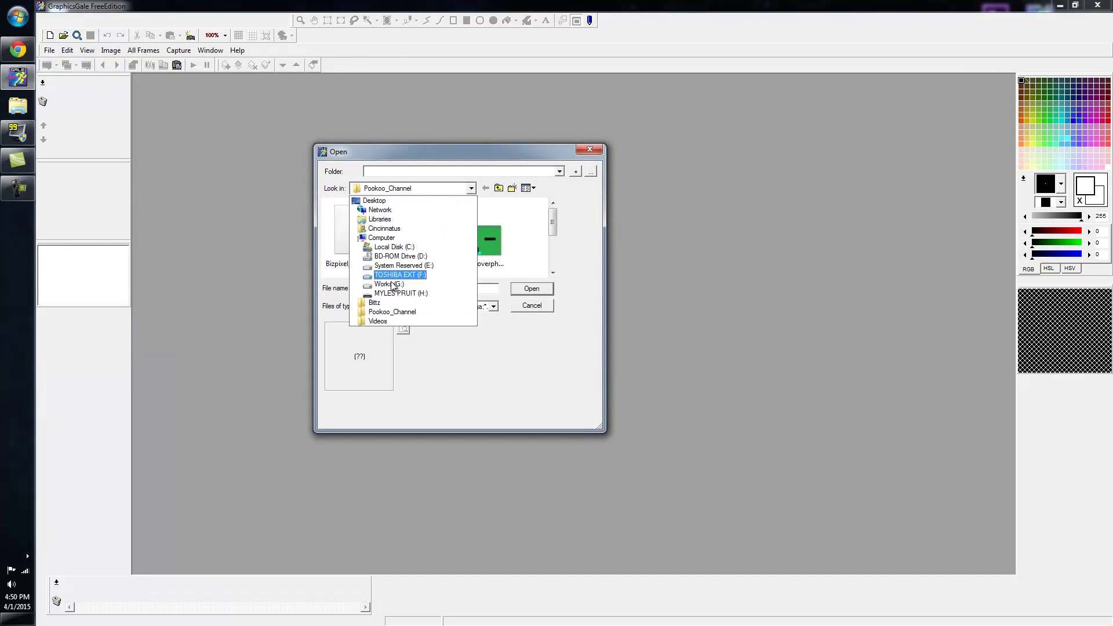
pyautogui.click(379, 302)
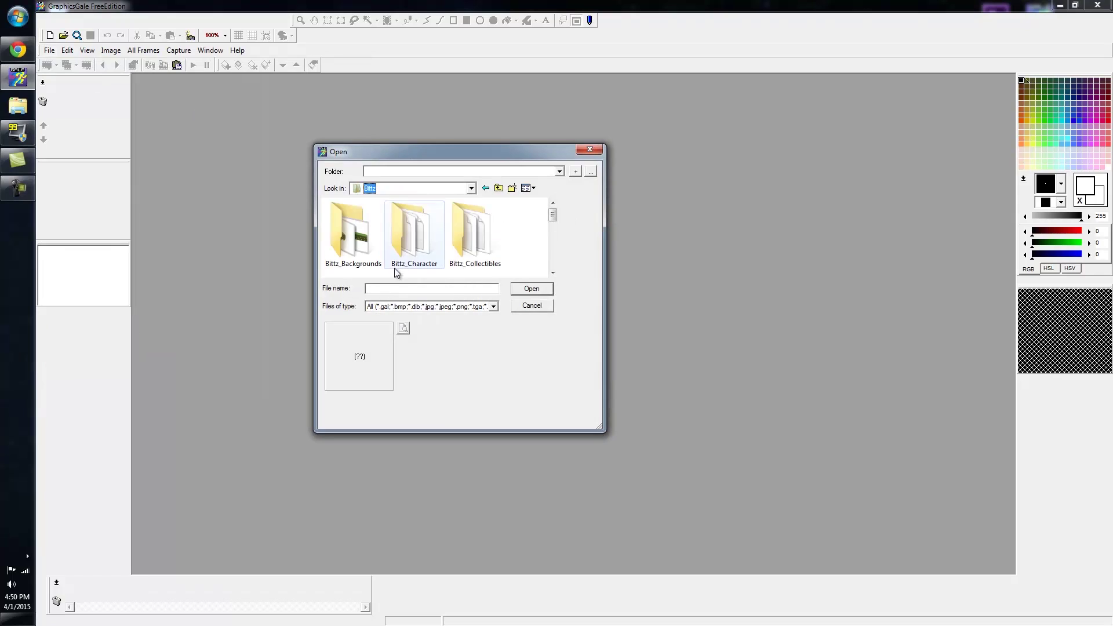
pyautogui.doubleClick(408, 241)
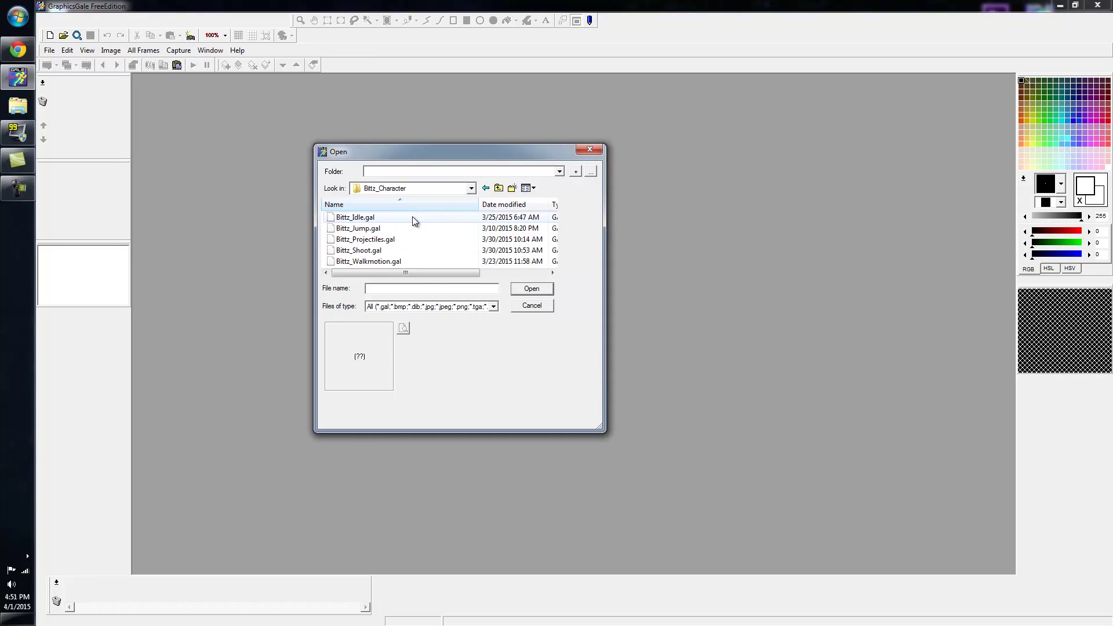
pyautogui.doubleClick(412, 217)
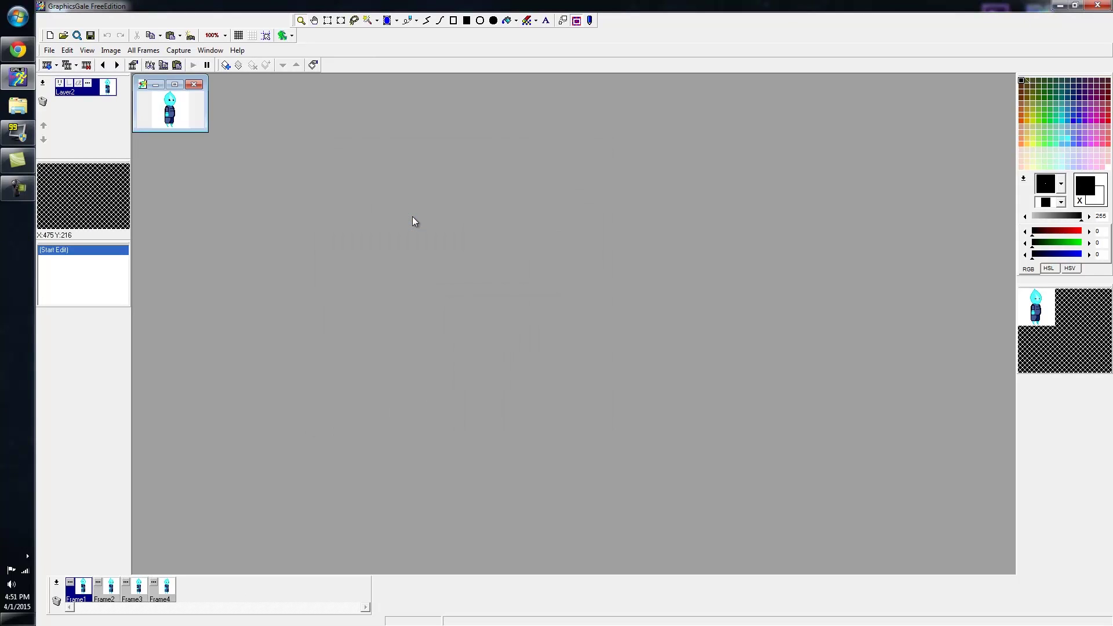
# - Maximize the Bittz_Idle window and zoom the sprite to 700%
pyautogui.click(174, 84)
pyautogui.scroll(6, 574, 318)
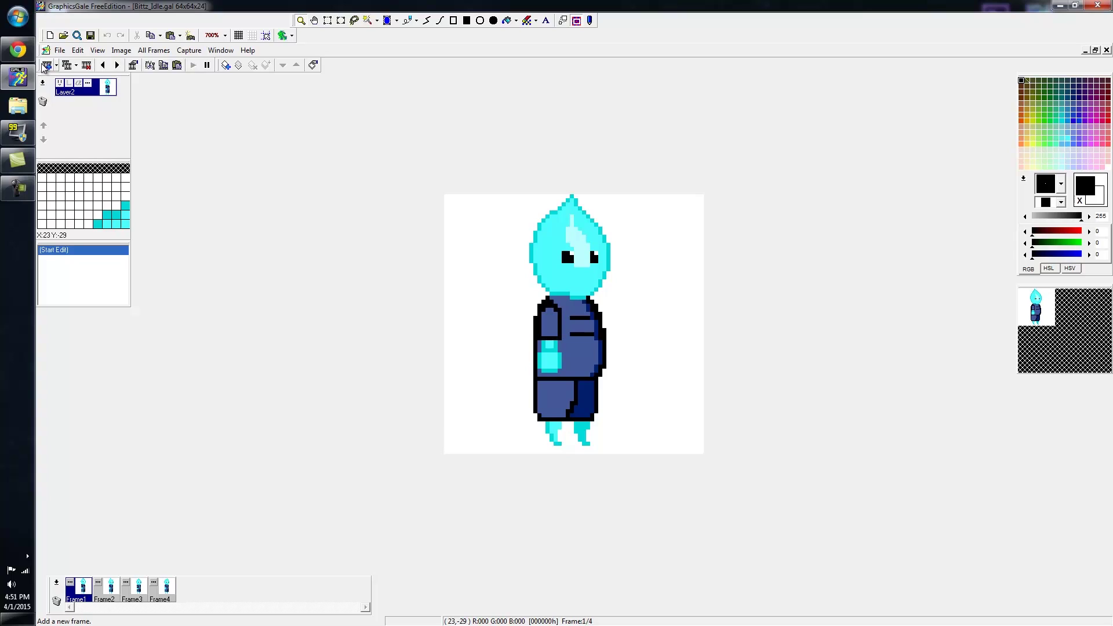
pyautogui.click(59, 50)
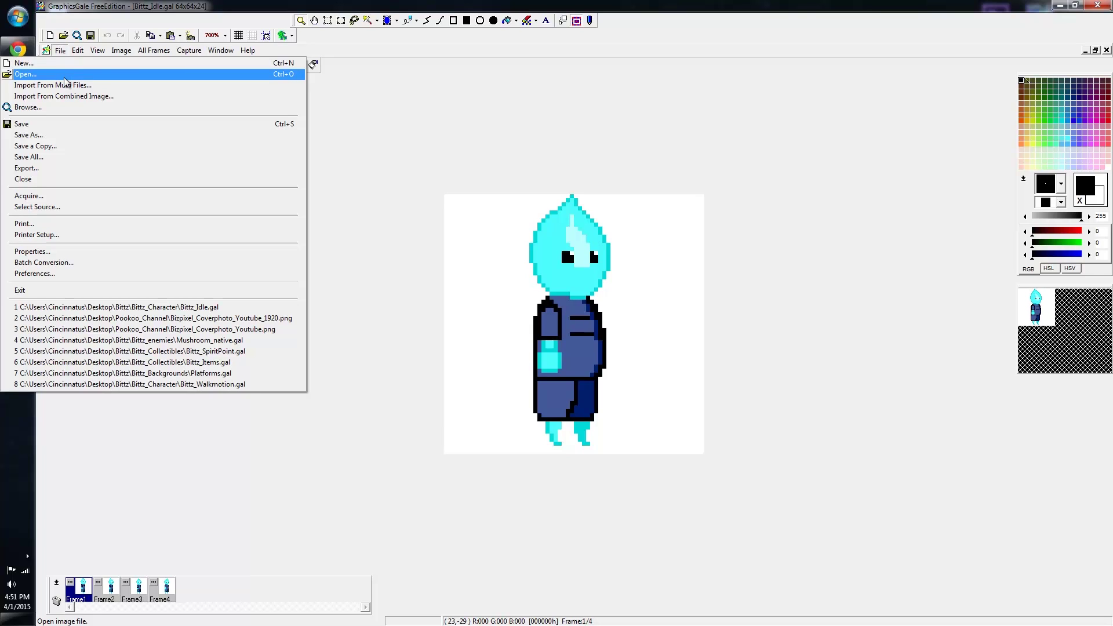
pyautogui.click(65, 76)
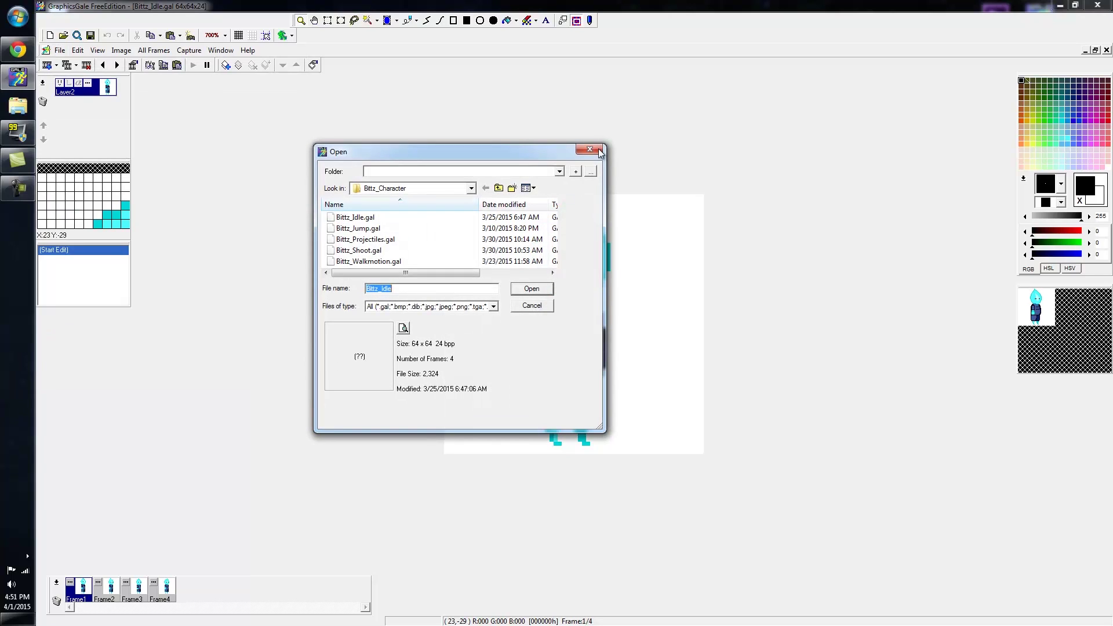
pyautogui.moveTo(454, 273); pyautogui.dragTo(417, 281)
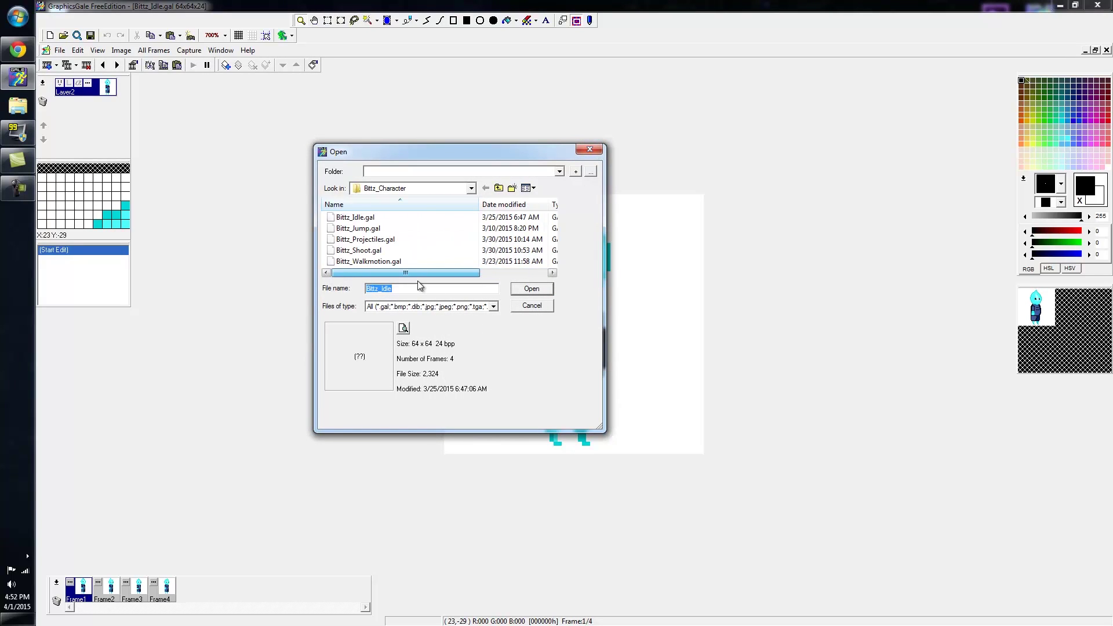
pyautogui.click(589, 150)
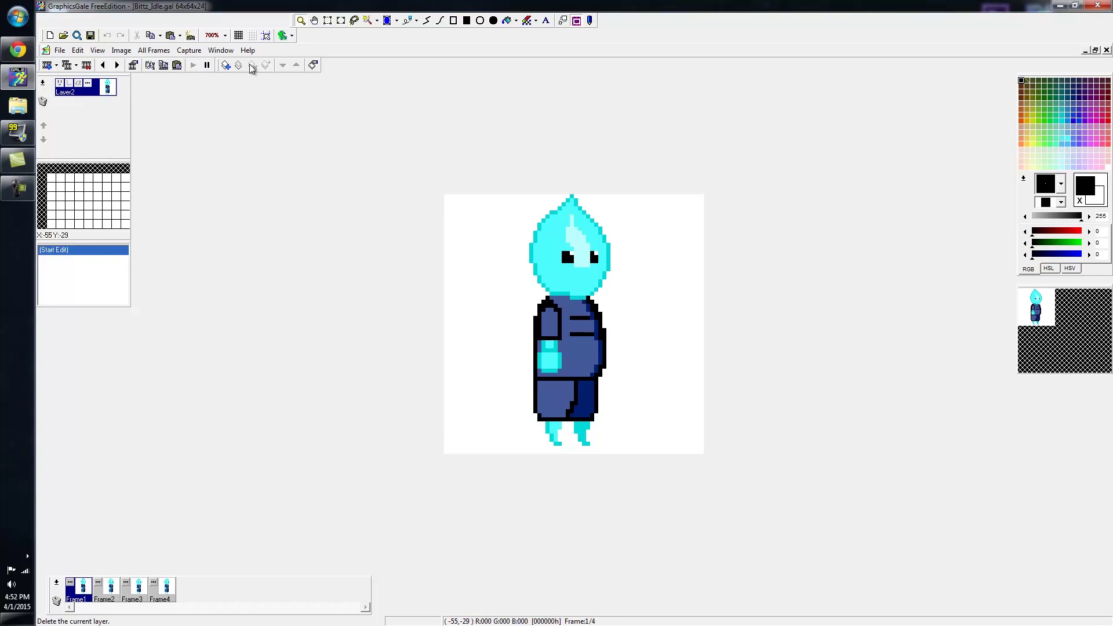
pyautogui.rightClick(518, 252)
pyautogui.rightClick(517, 253)
pyautogui.rightClick(518, 252)
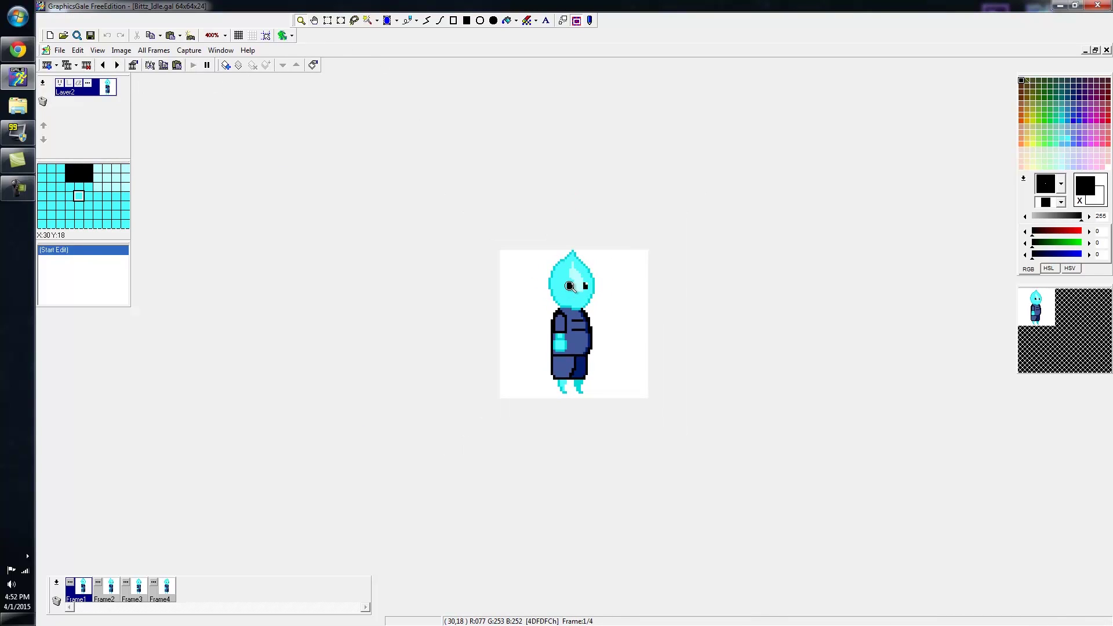
pyautogui.click(598, 325)
pyautogui.click(598, 324)
pyautogui.click(598, 324)
pyautogui.click(598, 325)
pyautogui.rightClick(598, 324)
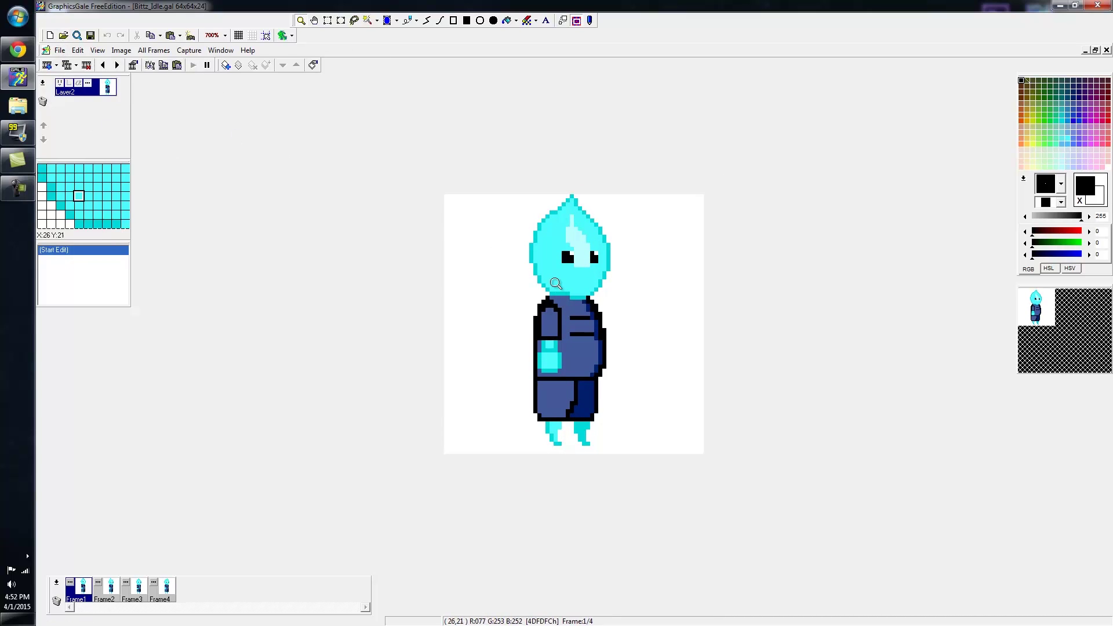
pyautogui.rightClick(536, 249)
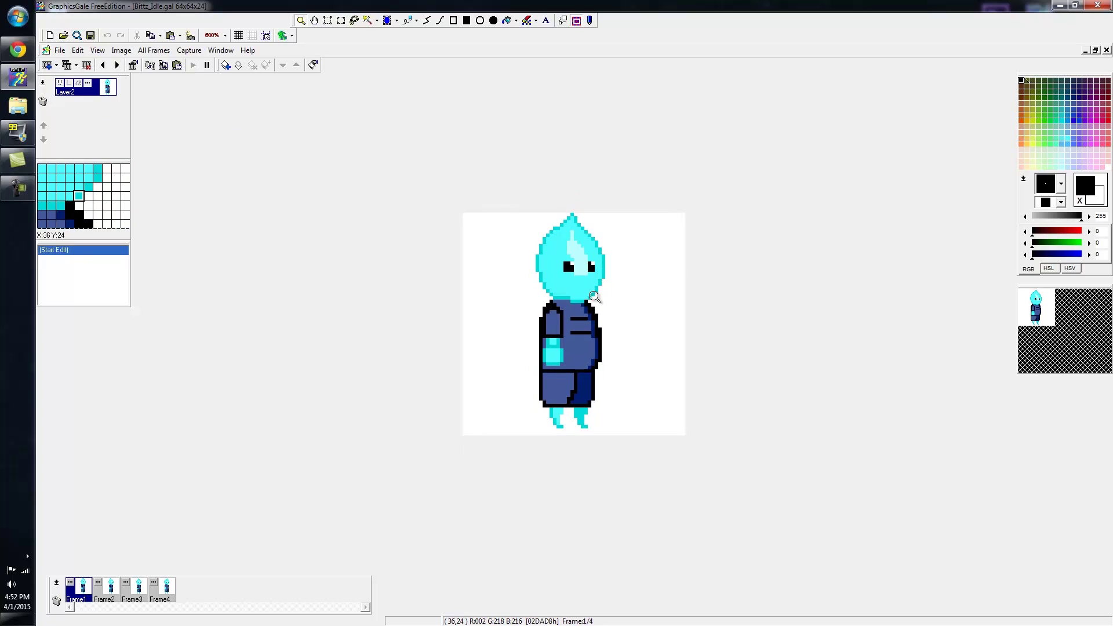
# - Turn on the pixel grid and zoom the Bittz_Idle sprite to 900%
pyautogui.click(238, 36)
pyautogui.click(626, 308)
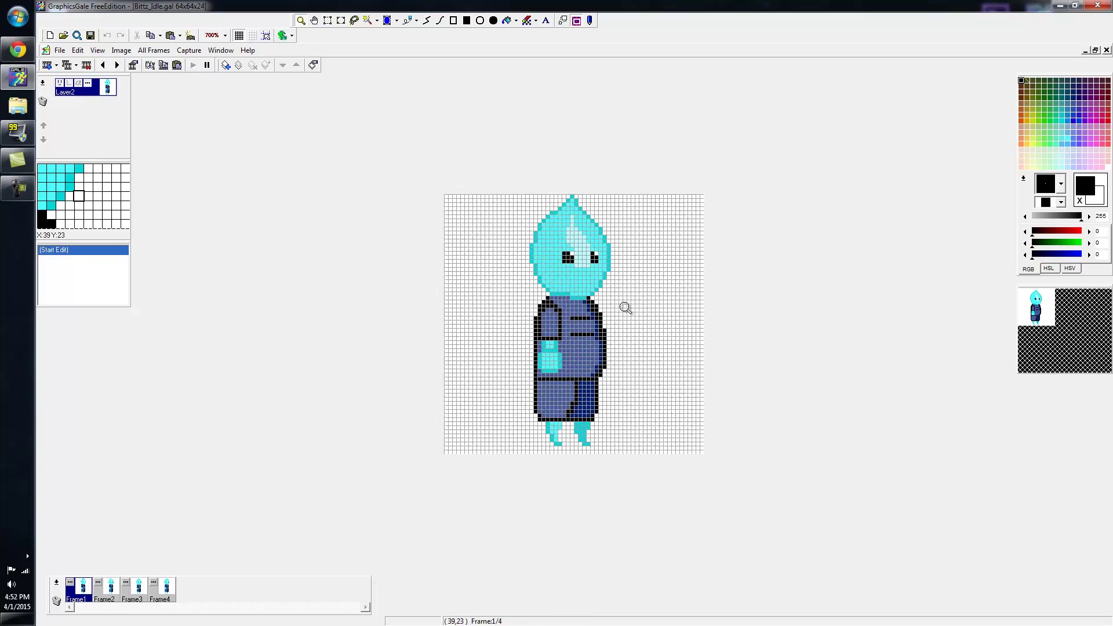
pyautogui.click(625, 308)
pyautogui.click(626, 308)
pyautogui.click(625, 308)
pyautogui.rightClick(625, 307)
pyautogui.rightClick(626, 308)
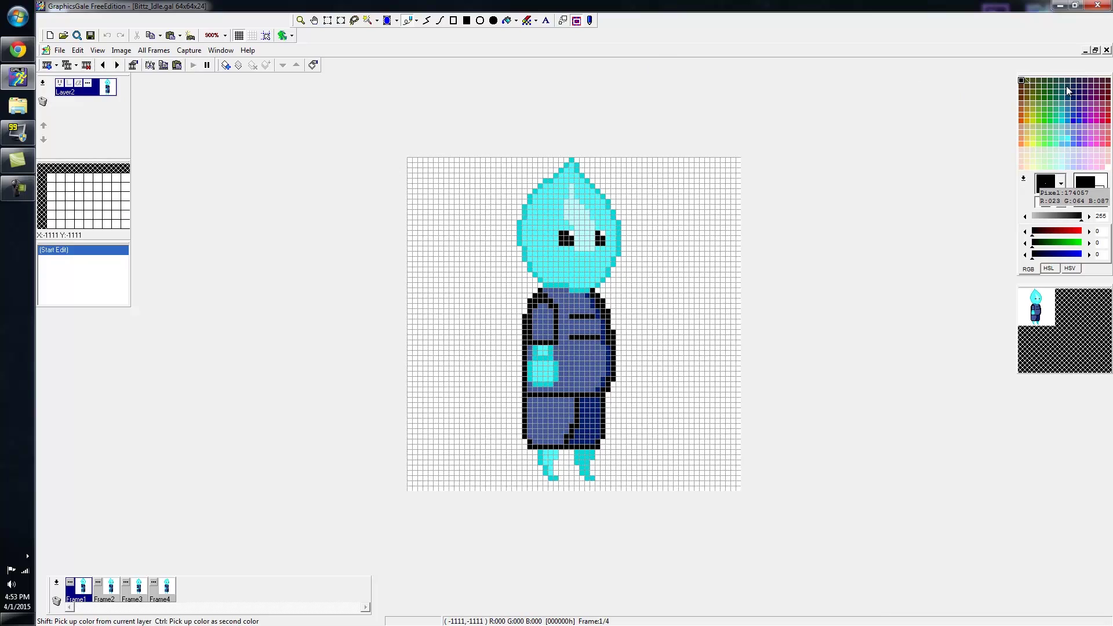
# - Minimize Bittz_Idle and open Bittz_Shoot.gal from Bittz > Bittz_Character
pyautogui.click(1084, 52)
pyautogui.click(64, 35)
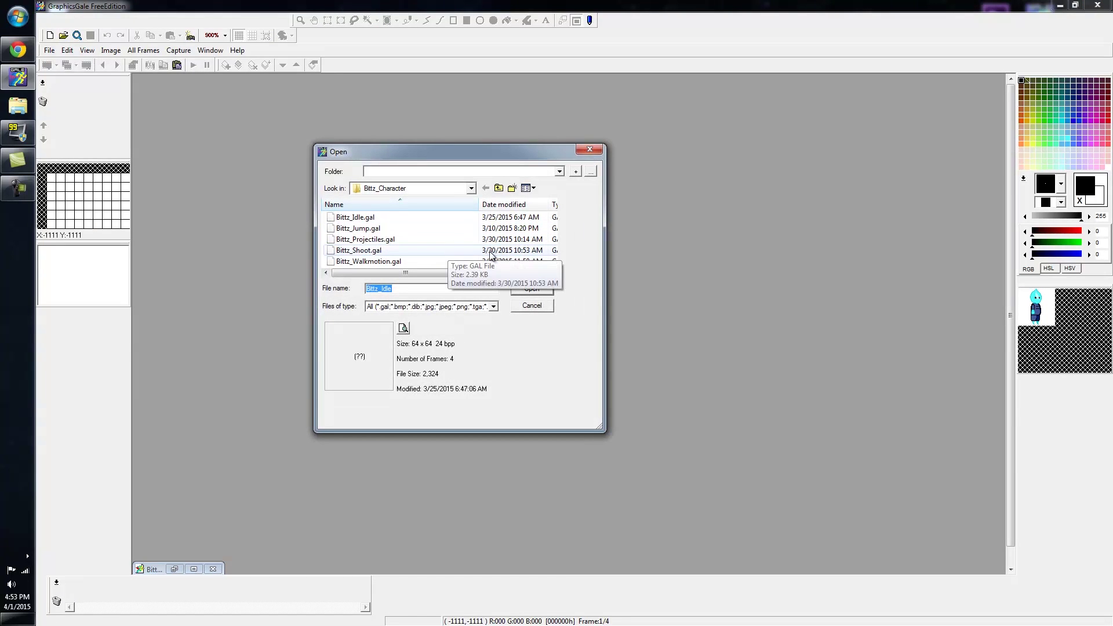
pyautogui.click(446, 252)
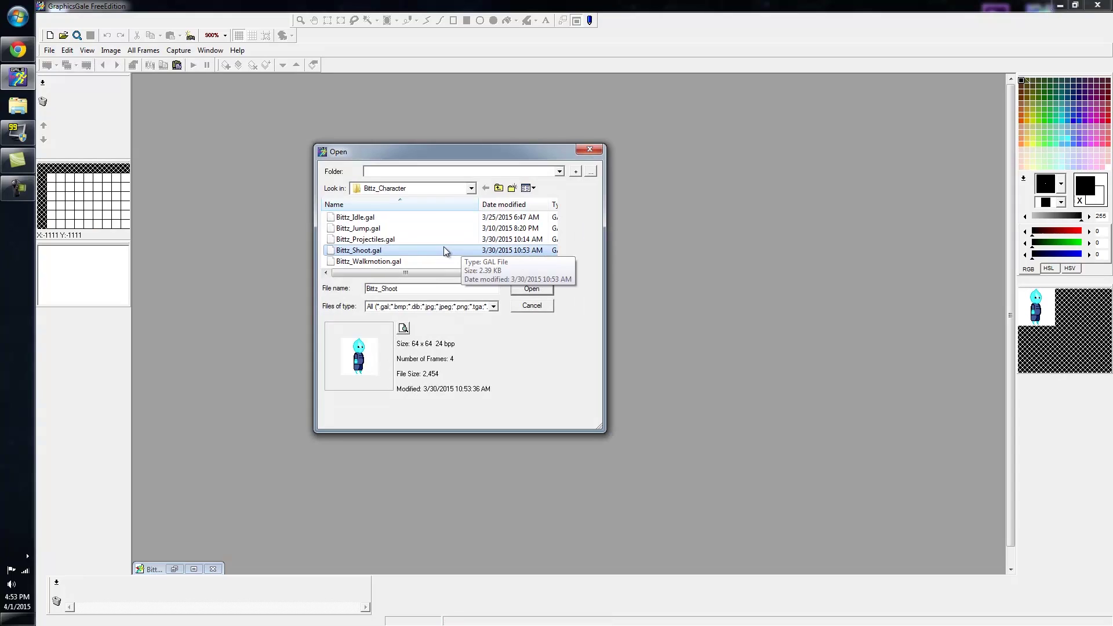
pyautogui.moveTo(428, 273); pyautogui.dragTo(388, 269)
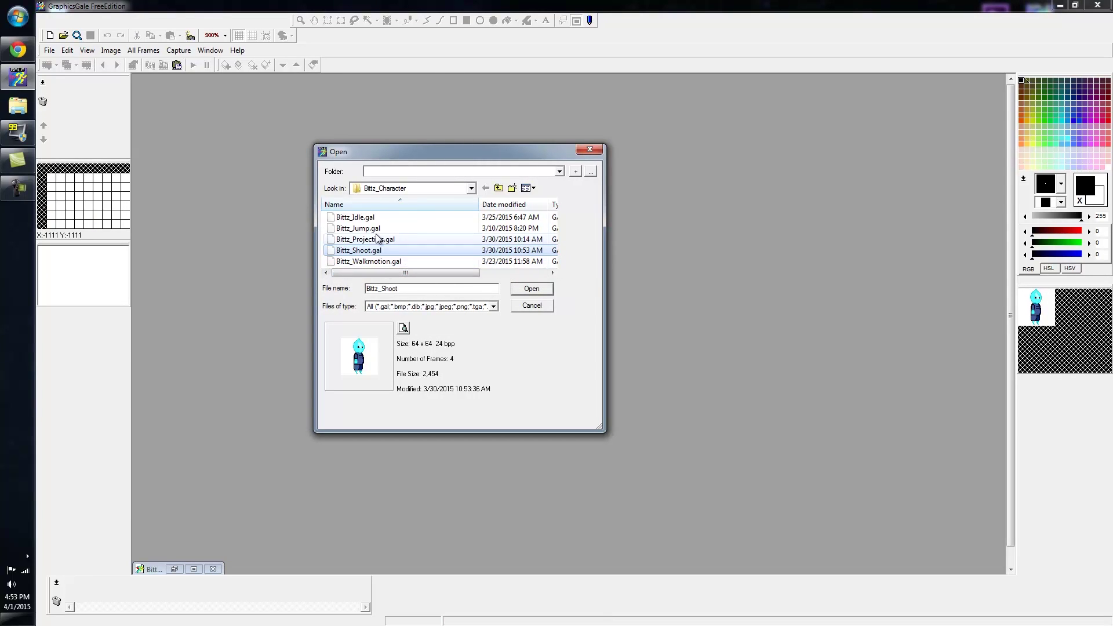
pyautogui.click(422, 190)
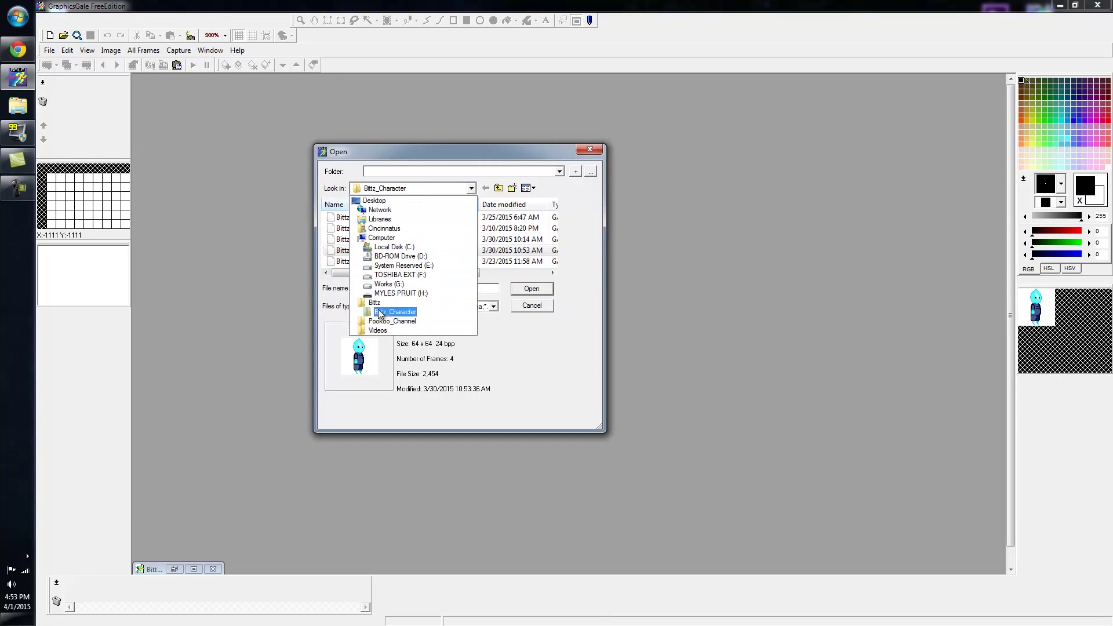
pyautogui.click(374, 301)
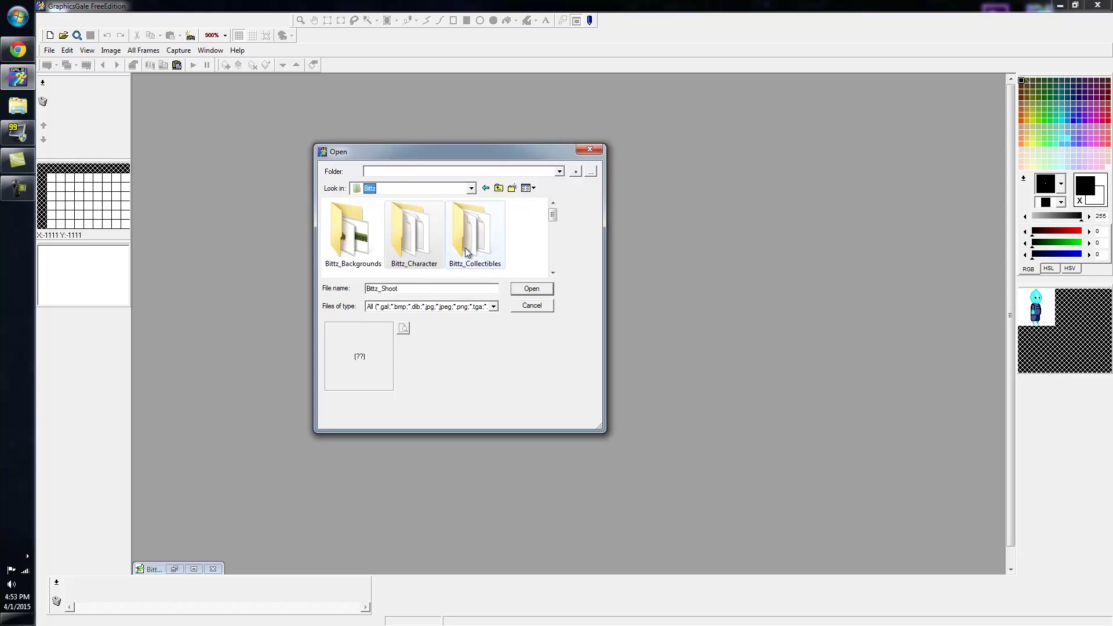
pyautogui.doubleClick(410, 238)
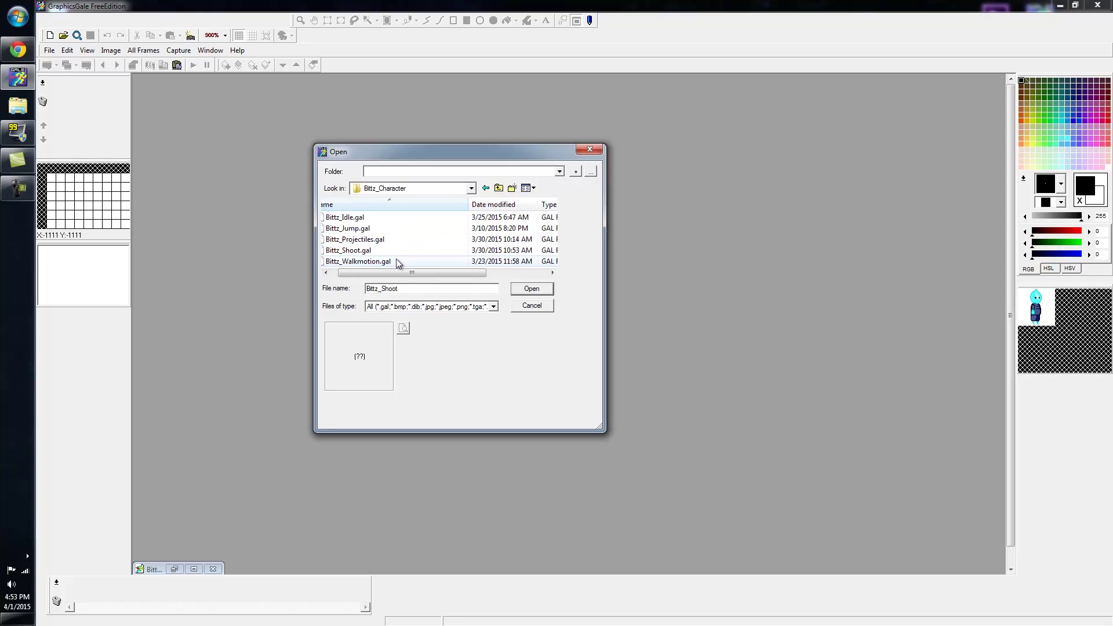
pyautogui.doubleClick(384, 253)
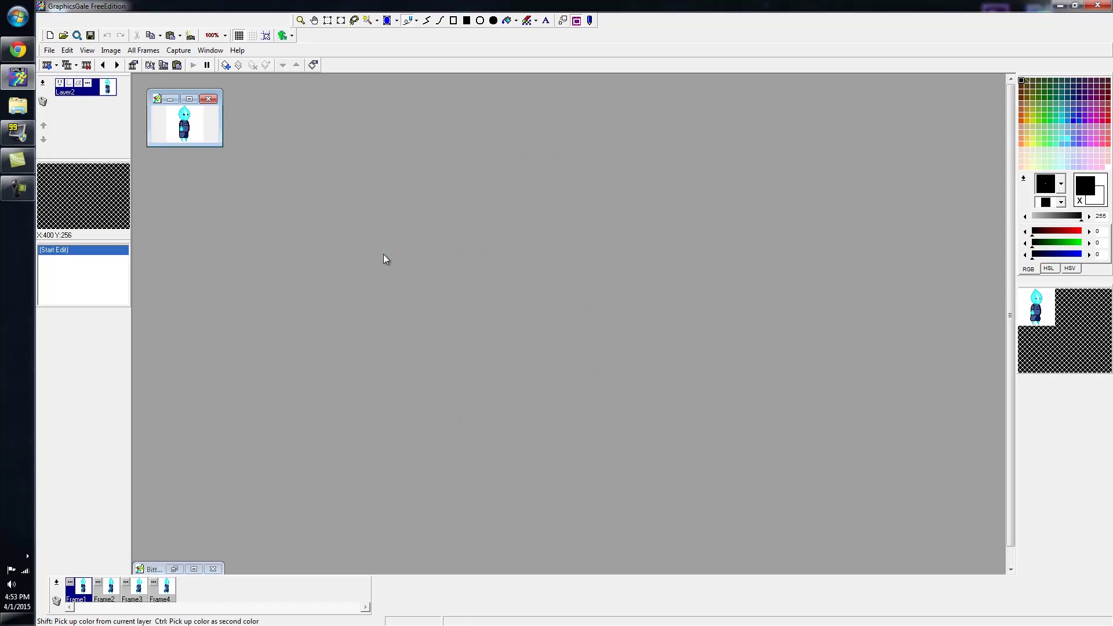
# - Maximize the Bittz_Shoot window and zoom the sprite to 1000%
pyautogui.click(188, 99)
pyautogui.click(300, 20)
pyautogui.click(576, 325)
pyautogui.scroll(6, 577, 326)
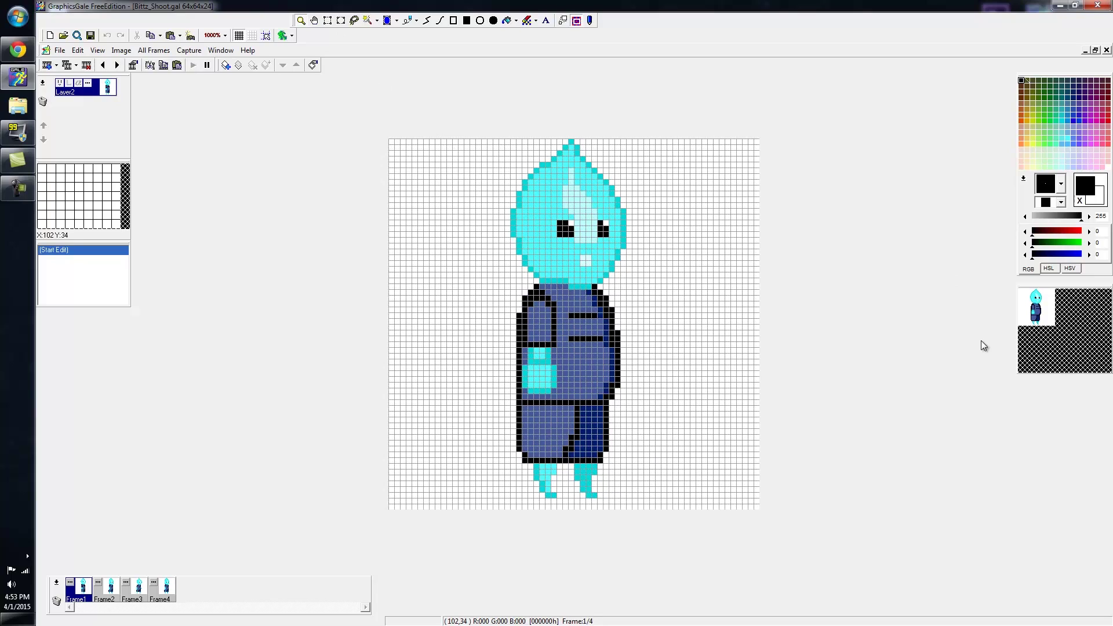
pyautogui.scroll(-1, 666, 254)
pyautogui.scroll(1, 649, 256)
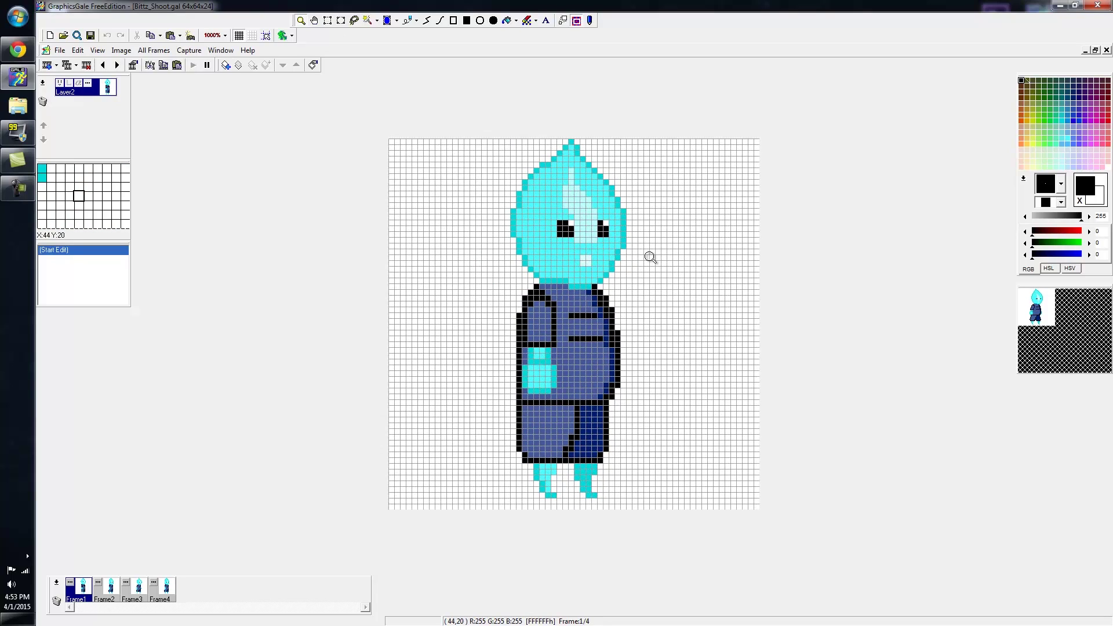
# - Bring up the animation preview's size and speed menu
pyautogui.rightClick(1046, 320)
pyautogui.click(1068, 313)
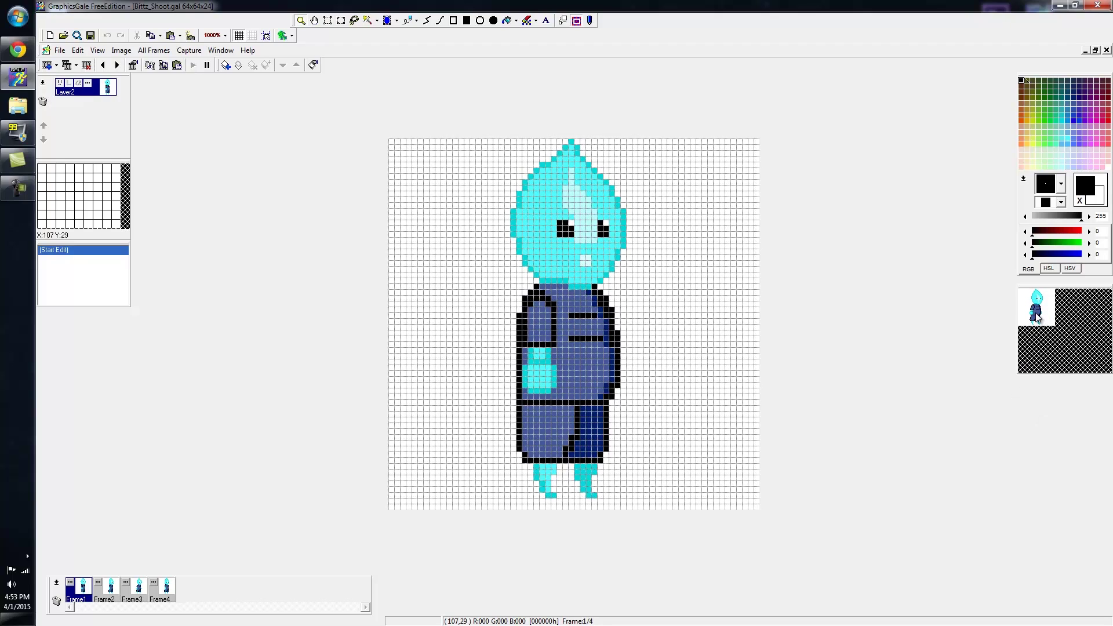
pyautogui.rightClick(1046, 309)
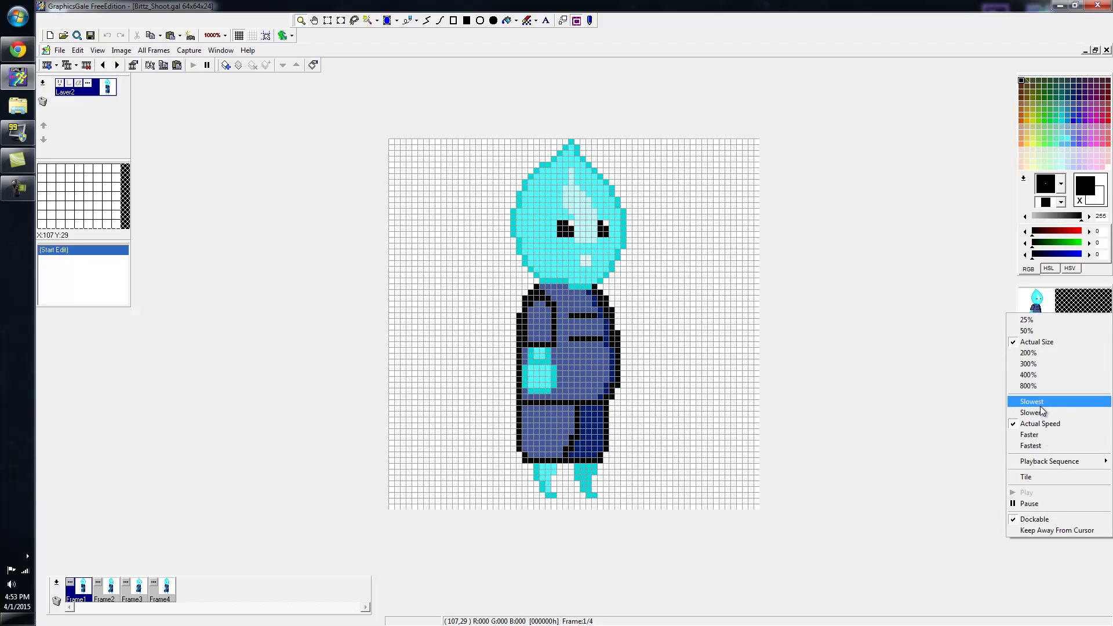
# - Raise the preview playback speed to Faster, then Fastest, and close the menu
pyautogui.click(1045, 436)
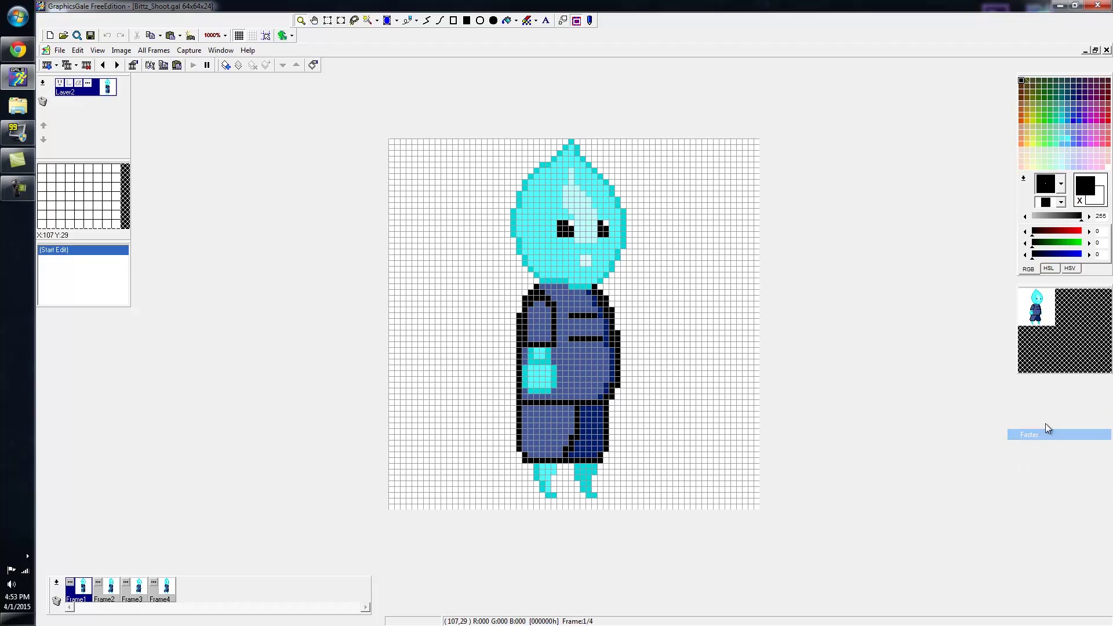
pyautogui.rightClick(1038, 320)
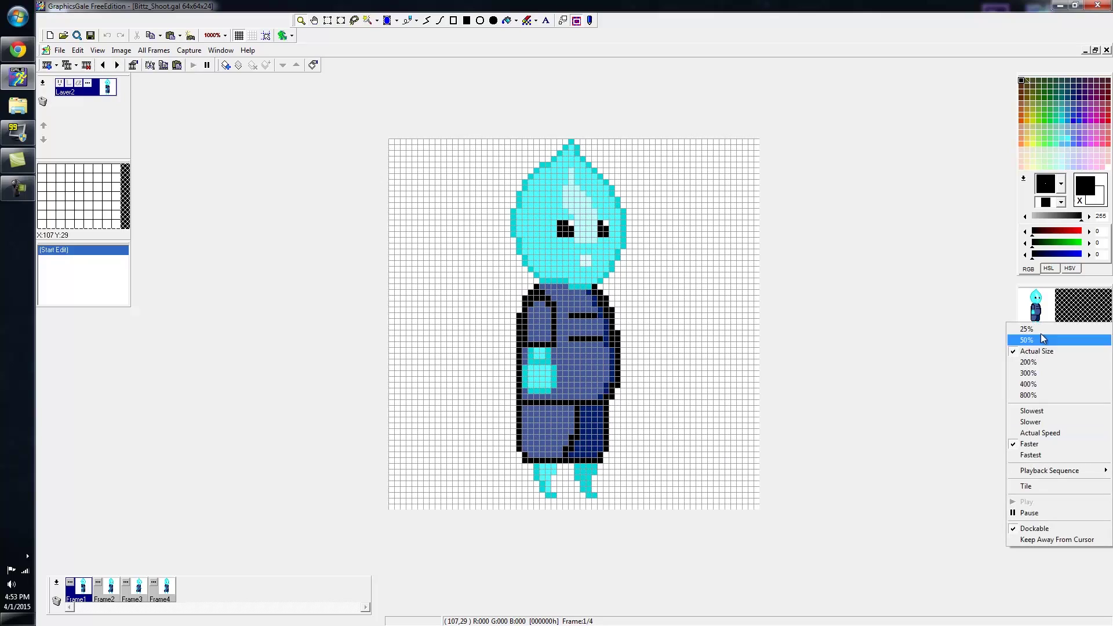
pyautogui.click(1029, 455)
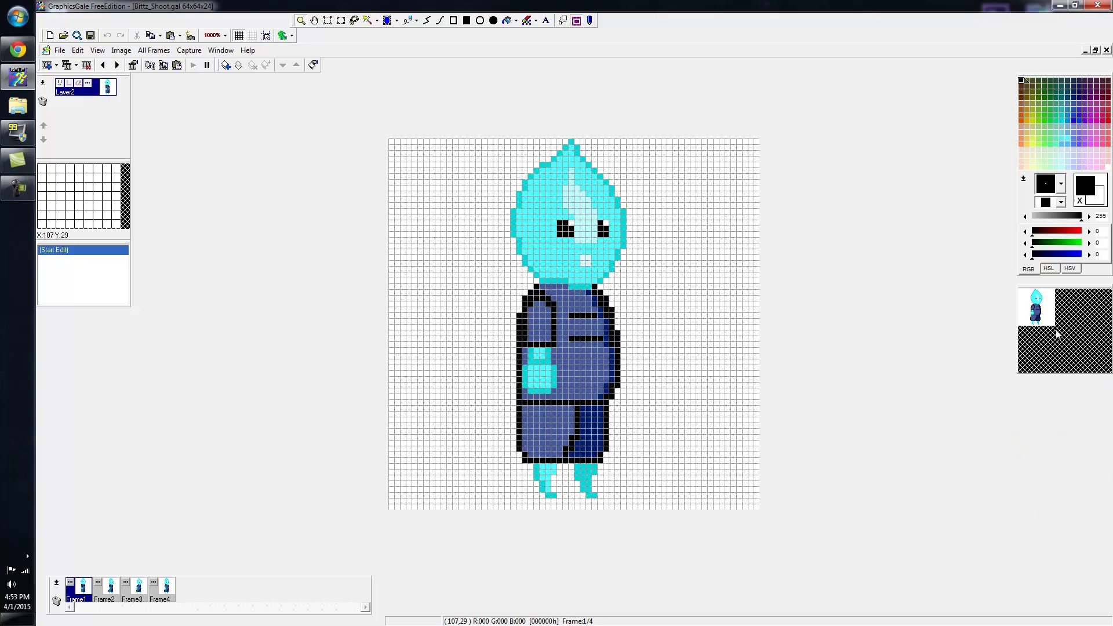
pyautogui.rightClick(1037, 315)
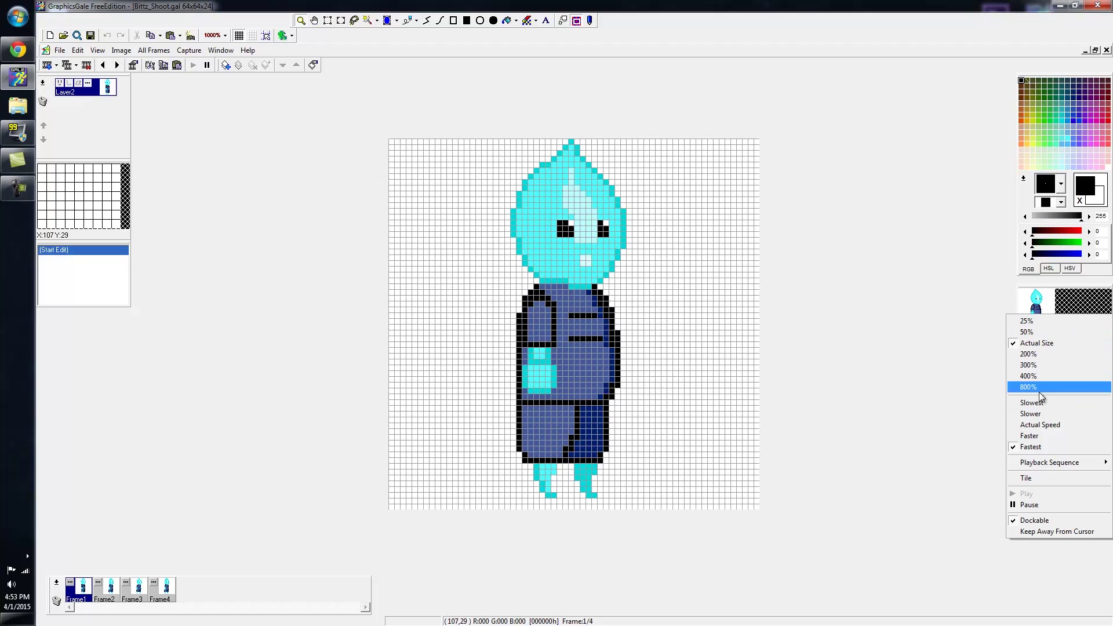
pyautogui.rightClick(1039, 299)
pyautogui.rightClick(1039, 291)
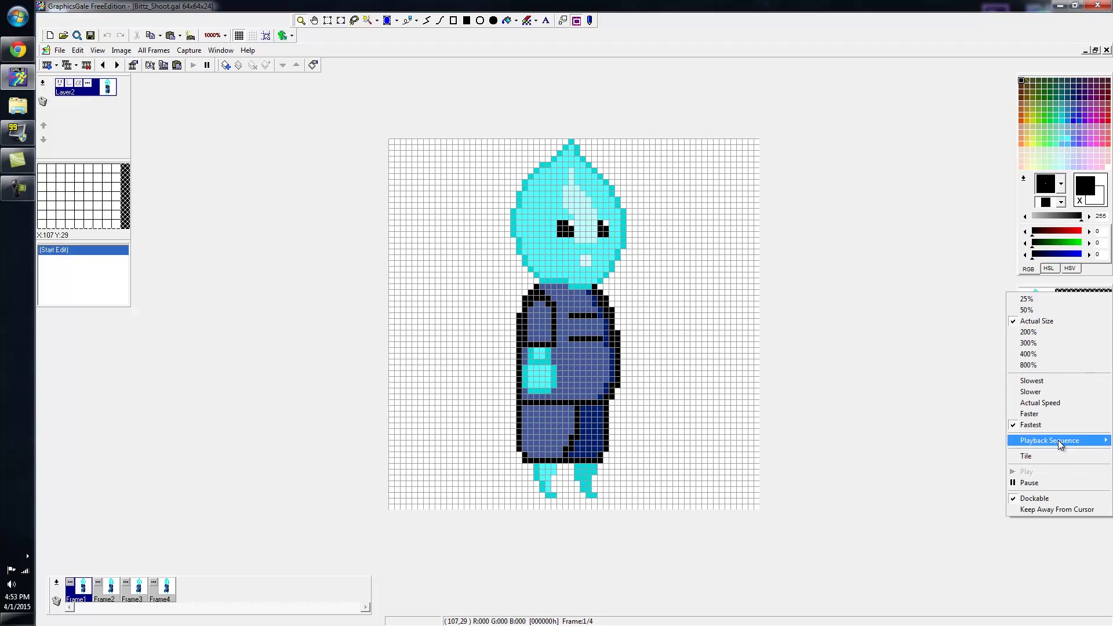
pyautogui.click(1042, 277)
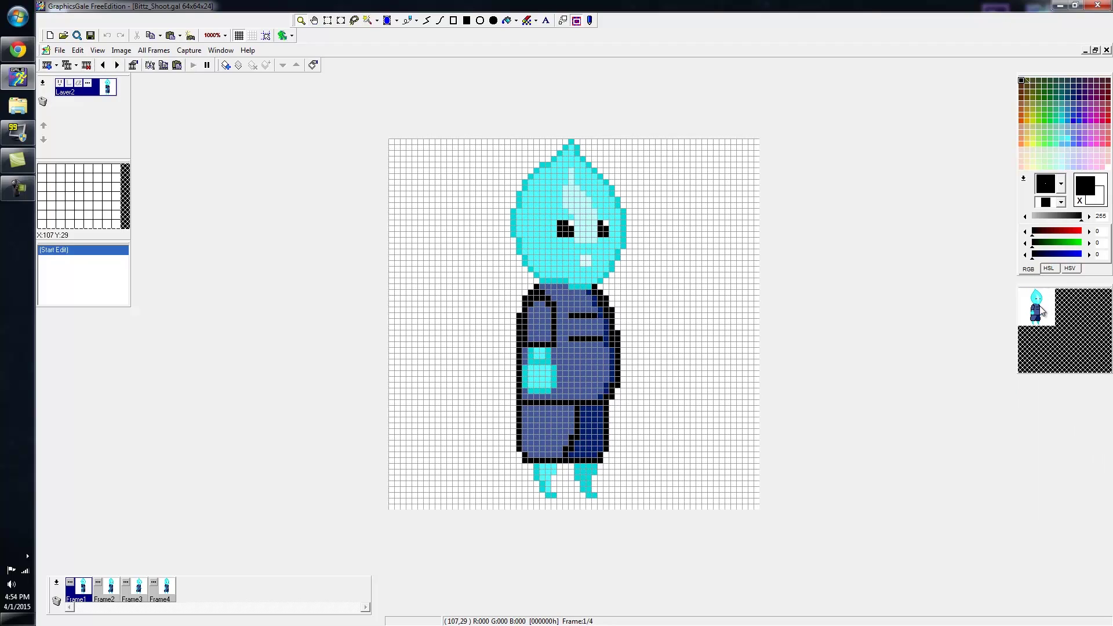
# - Step through Frame1 to Frame4 to review each pose, ending on Frame1
pyautogui.click(112, 593)
pyautogui.click(139, 593)
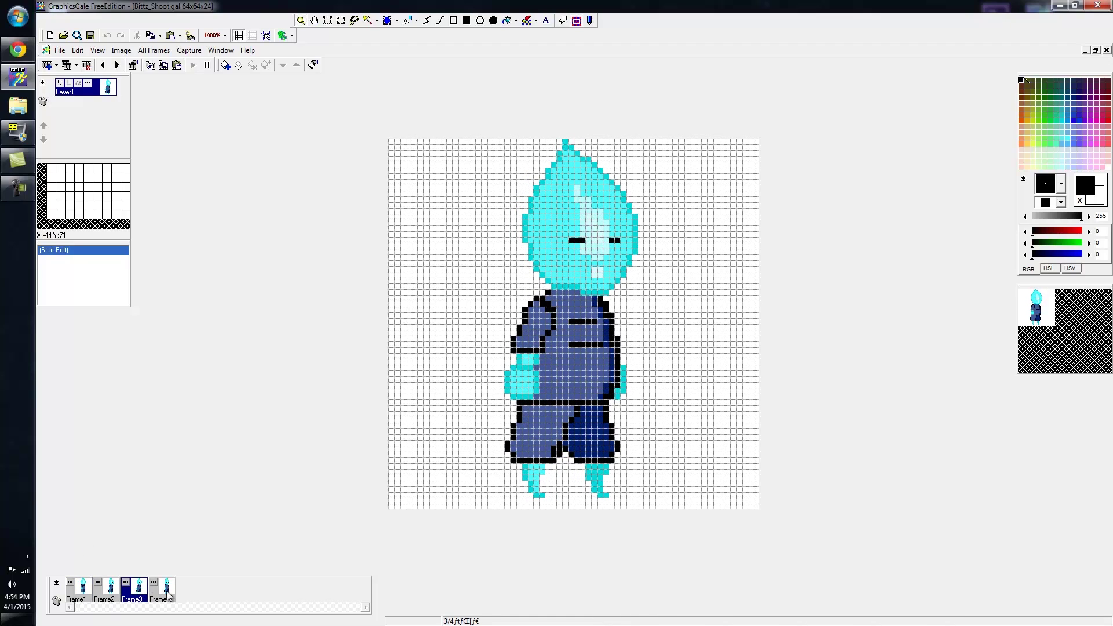
pyautogui.click(167, 594)
pyautogui.click(80, 592)
pyautogui.click(113, 595)
pyautogui.click(137, 595)
pyautogui.click(152, 597)
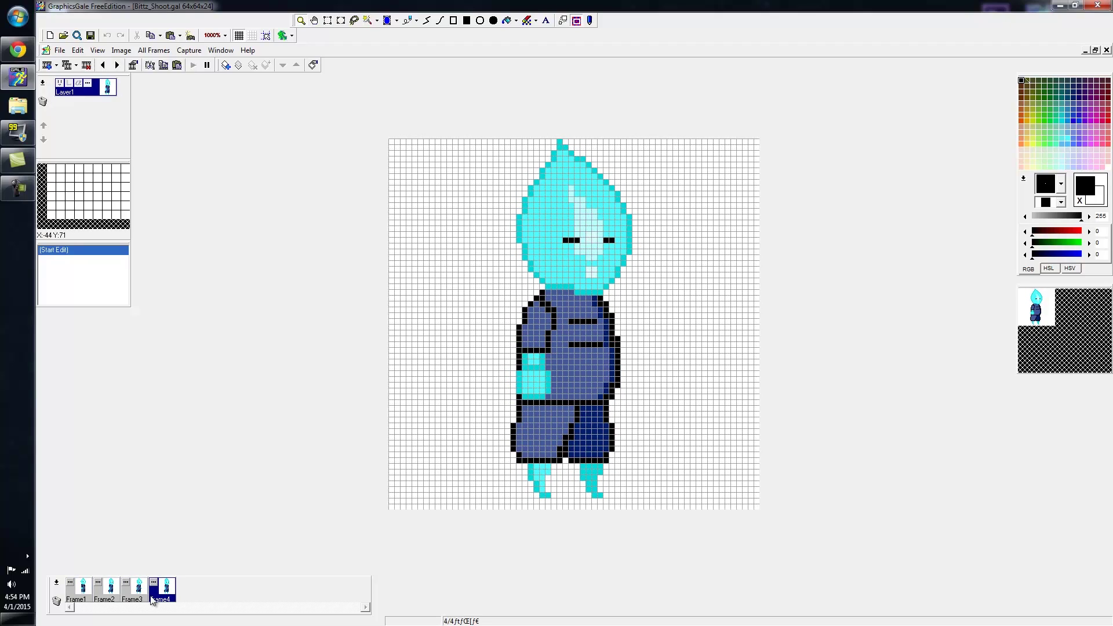
pyautogui.click(74, 595)
pyautogui.click(103, 597)
pyautogui.click(76, 594)
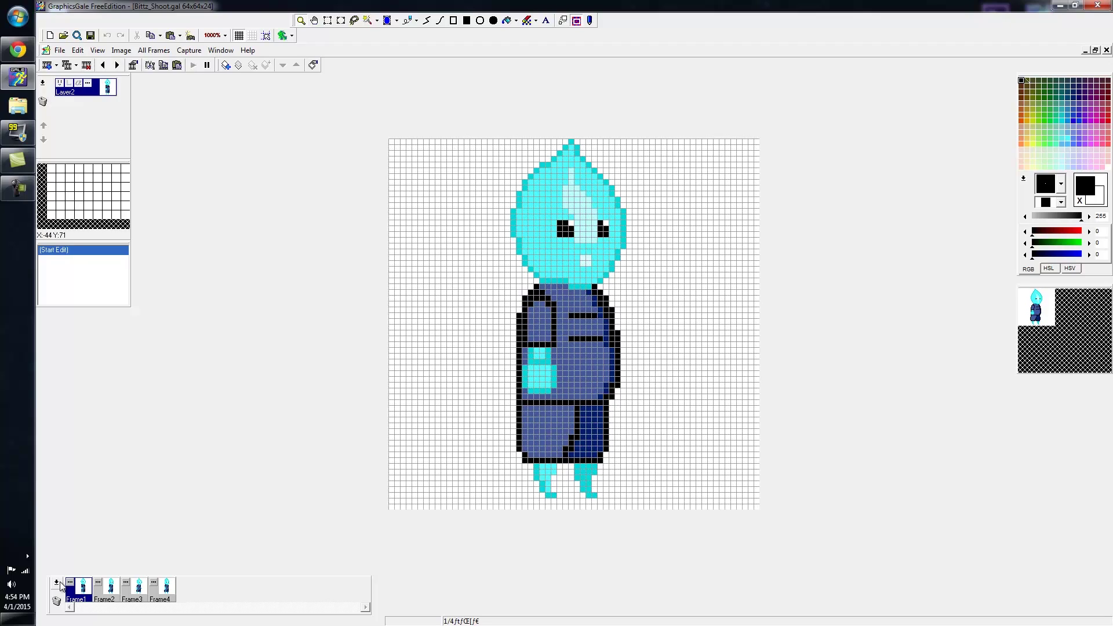
# - Duplicate Frame1 from the frames strip's Duplicate menu, opening its Properties dialog
pyautogui.rightClick(60, 581)
pyautogui.moveTo(96, 442)
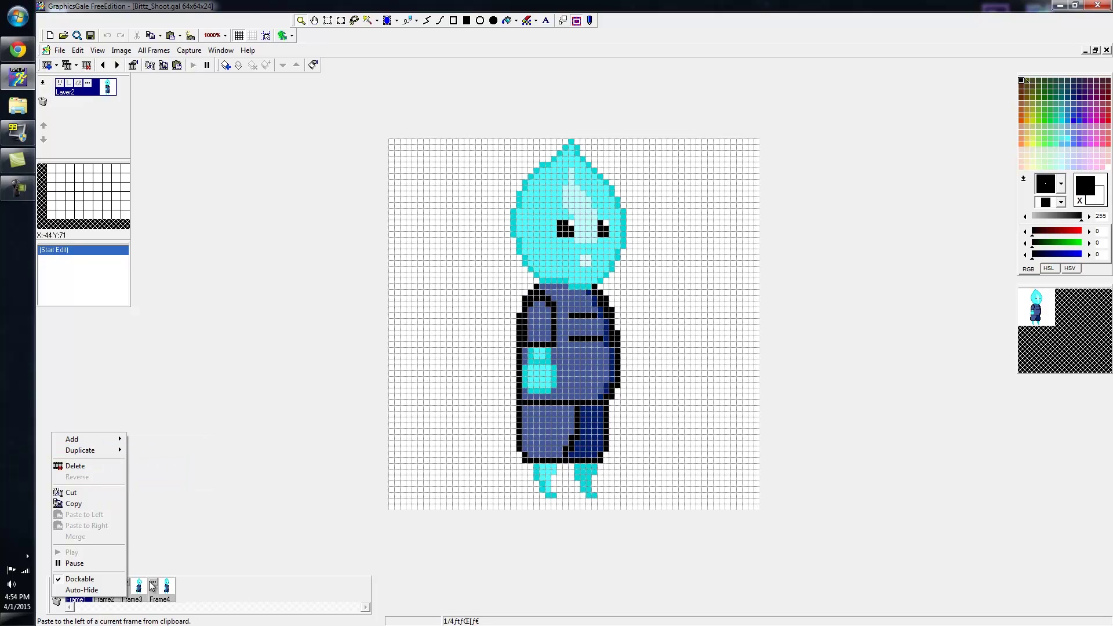
pyautogui.click(141, 601)
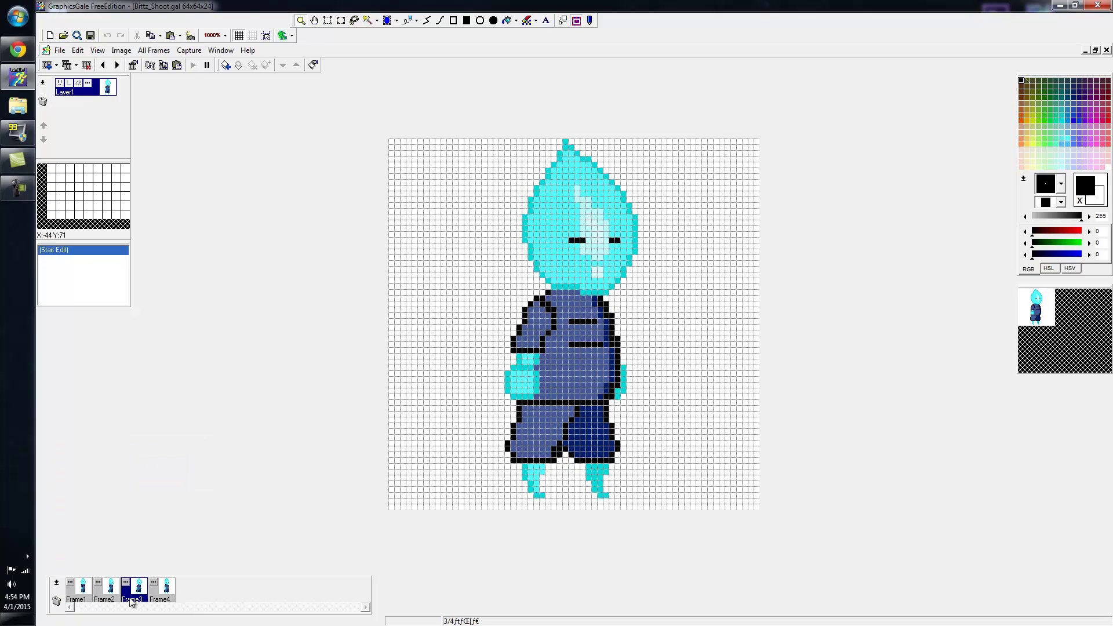
pyautogui.click(84, 592)
pyautogui.rightClick(57, 582)
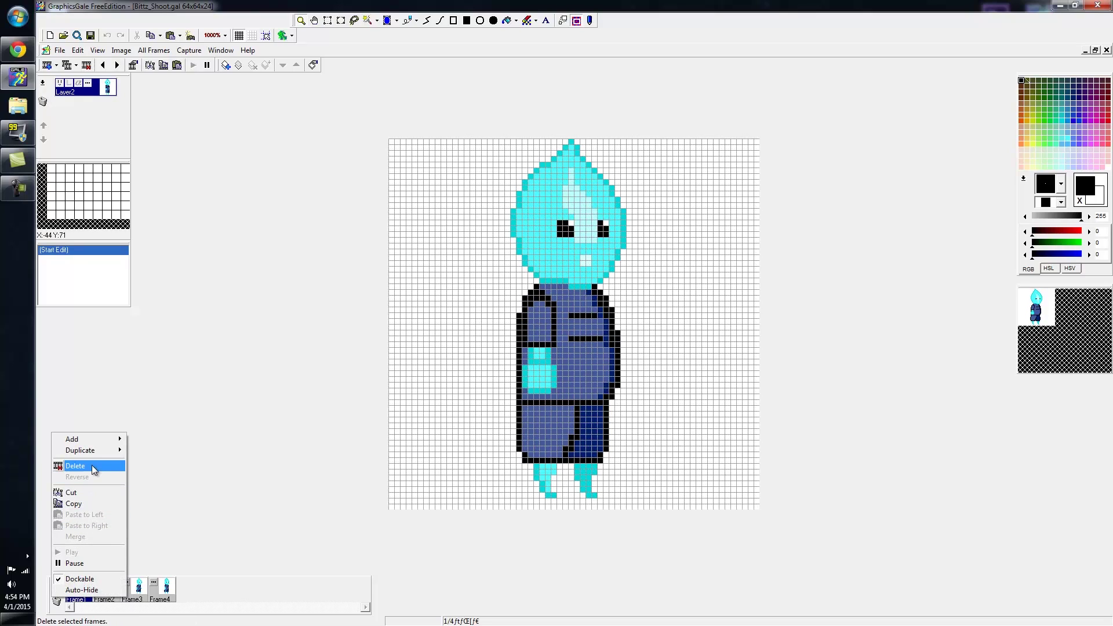
pyautogui.moveTo(96, 453)
pyautogui.click(149, 451)
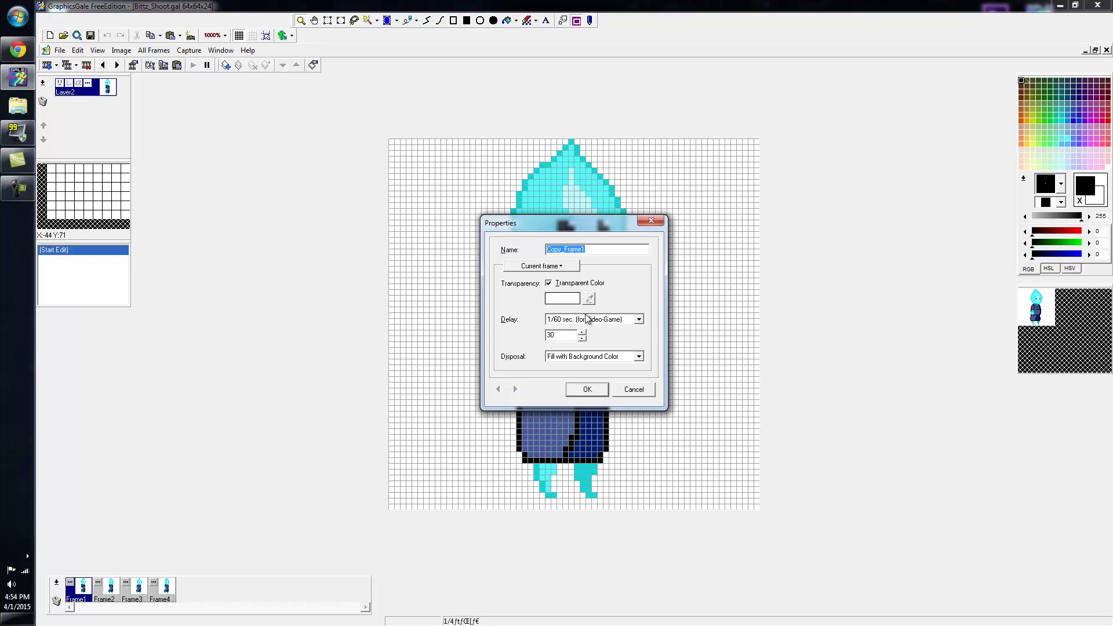
# - Check the delay of 30 and frame scope, close Properties without keeping the copy, and view Frame4
pyautogui.doubleClick(566, 335)
pyautogui.click(554, 266)
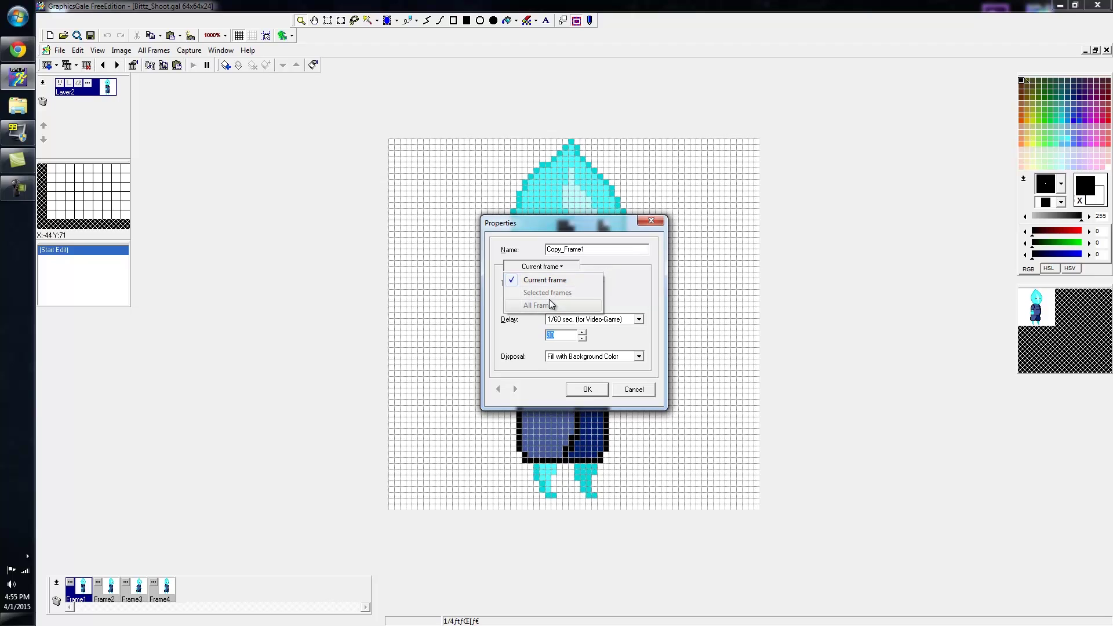
pyautogui.click(625, 265)
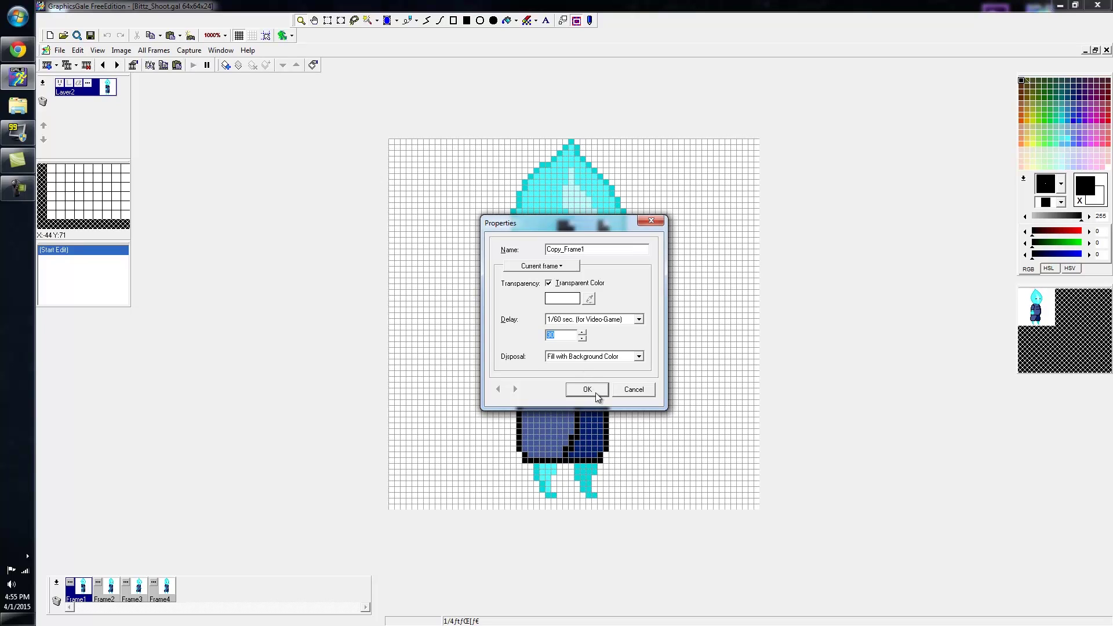
pyautogui.click(654, 222)
pyautogui.click(167, 592)
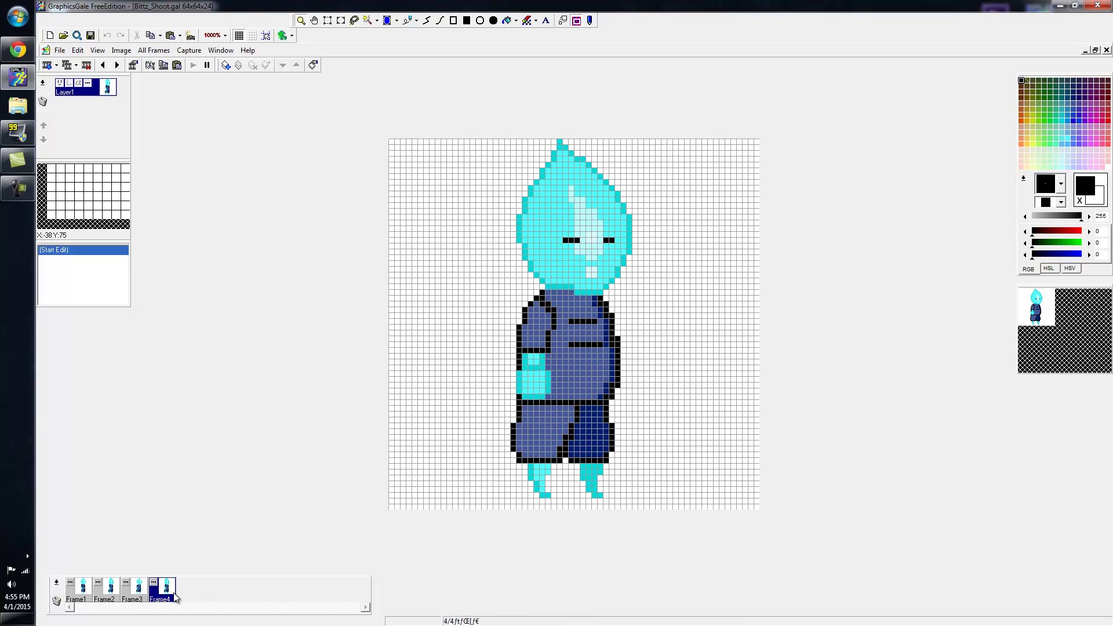
# - Open and close Frame1's properties unchanged, then dismiss the frame options menu
pyautogui.click(69, 583)
pyautogui.click(655, 221)
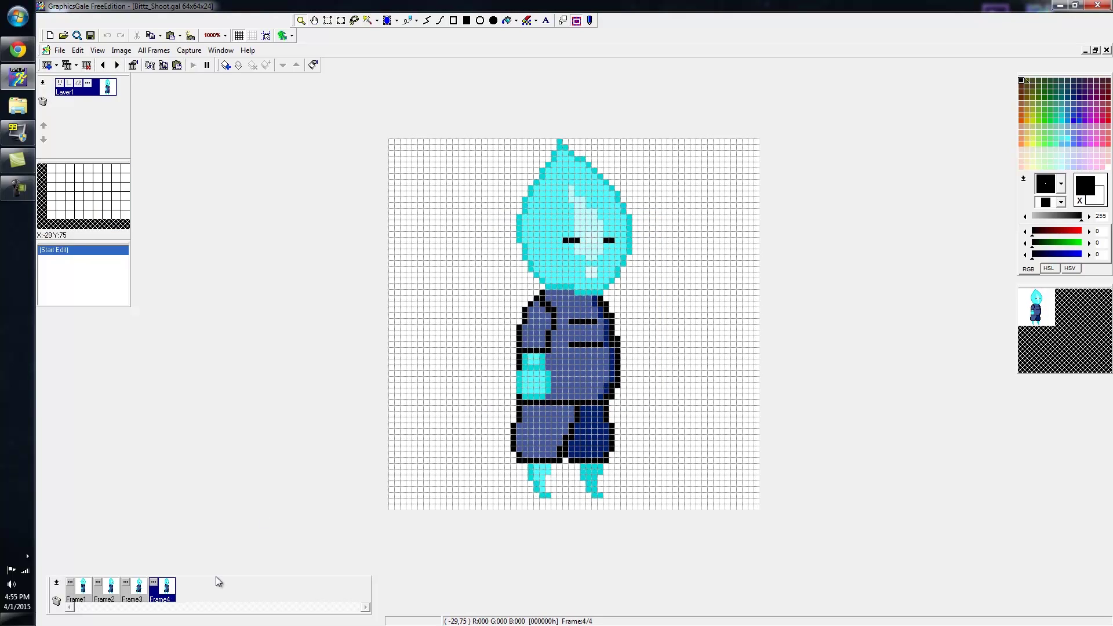
pyautogui.rightClick(58, 588)
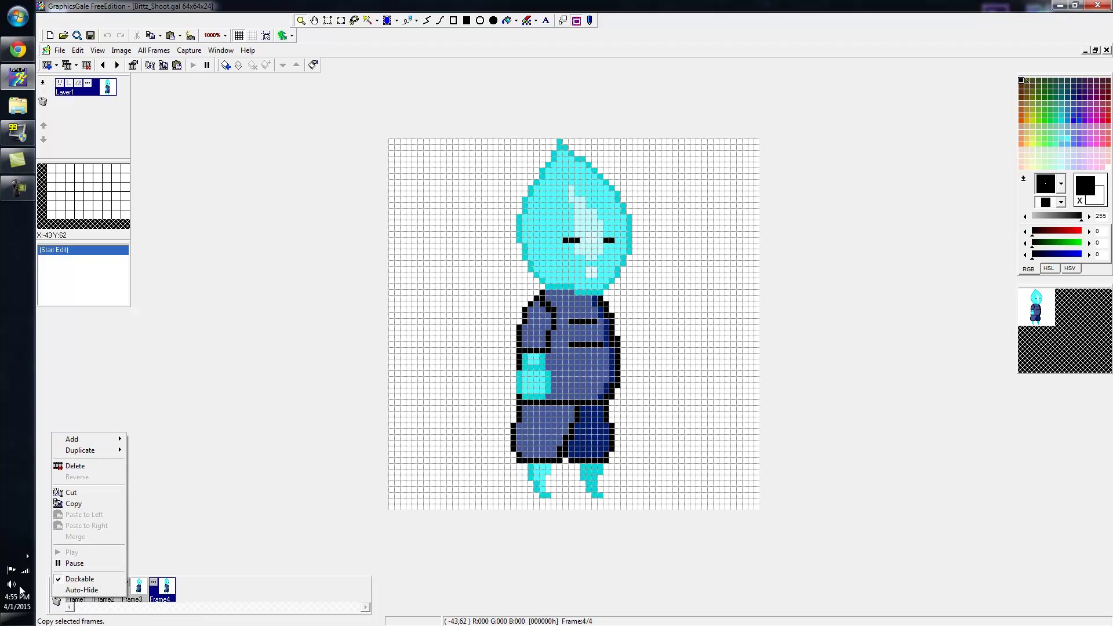
pyautogui.click(37, 592)
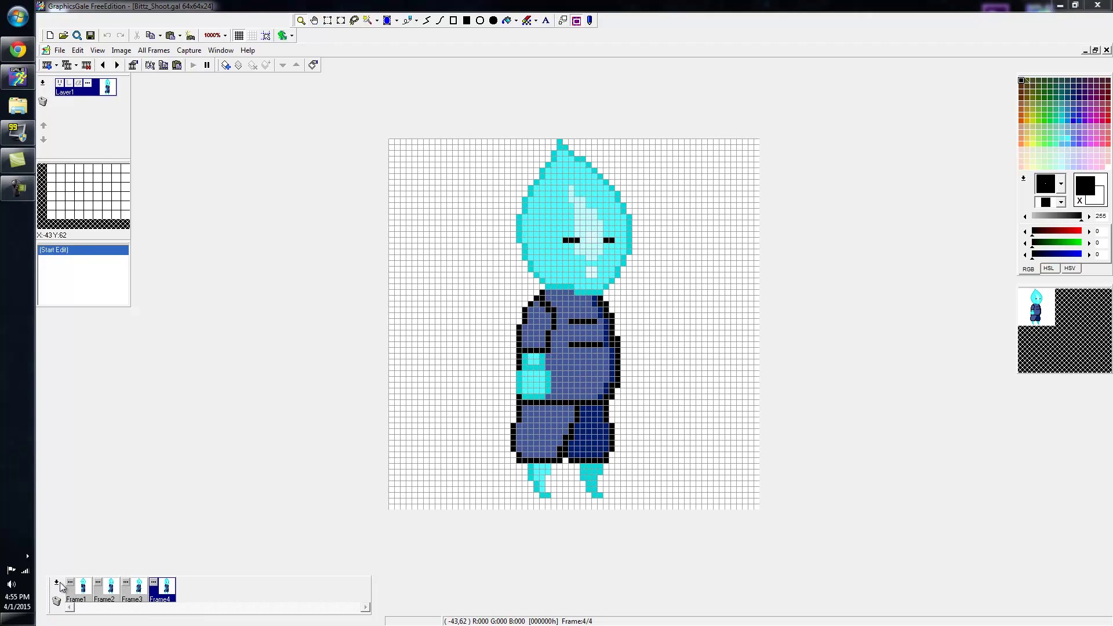
# - Add a new frame with Transparent Color enabled and select its delay value 60
pyautogui.rightClick(58, 588)
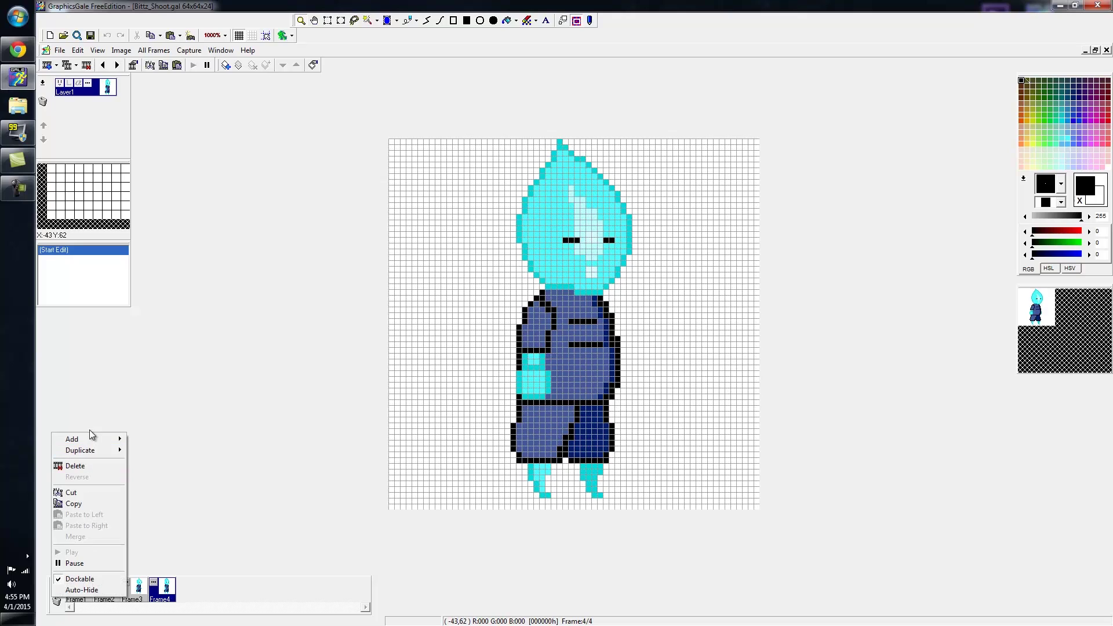
pyautogui.moveTo(97, 445)
pyautogui.click(139, 440)
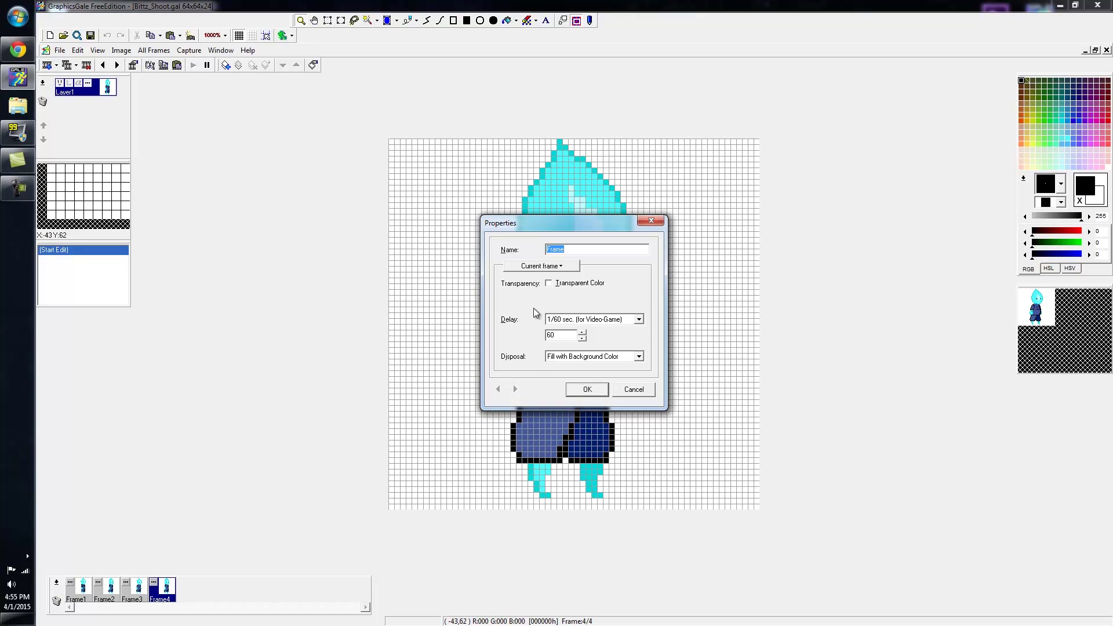
pyautogui.click(548, 284)
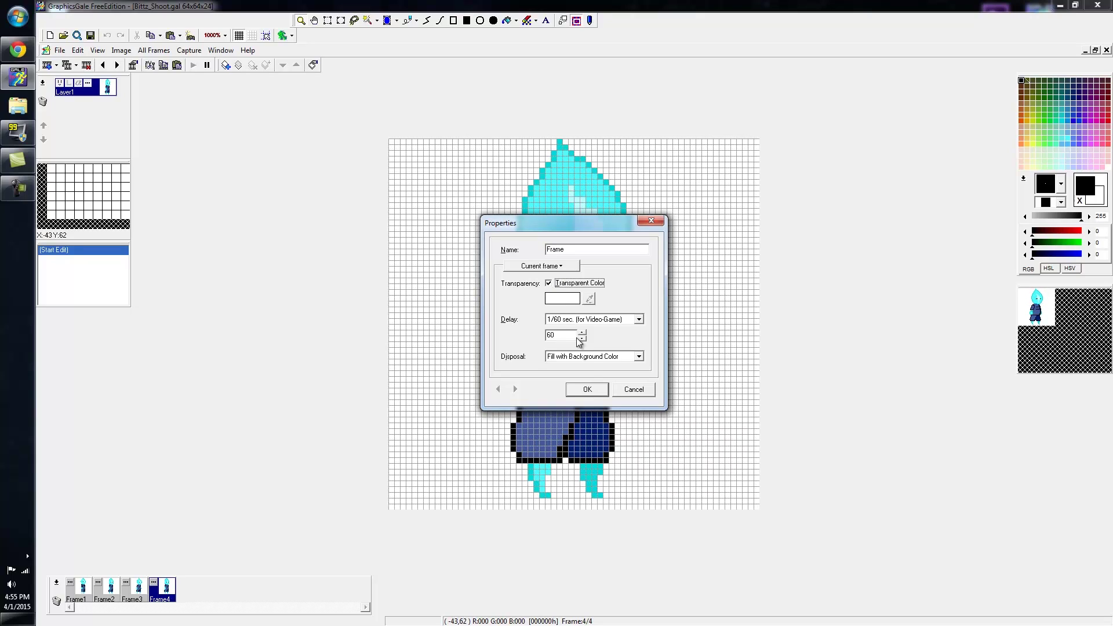
pyautogui.moveTo(572, 335); pyautogui.dragTo(526, 330)
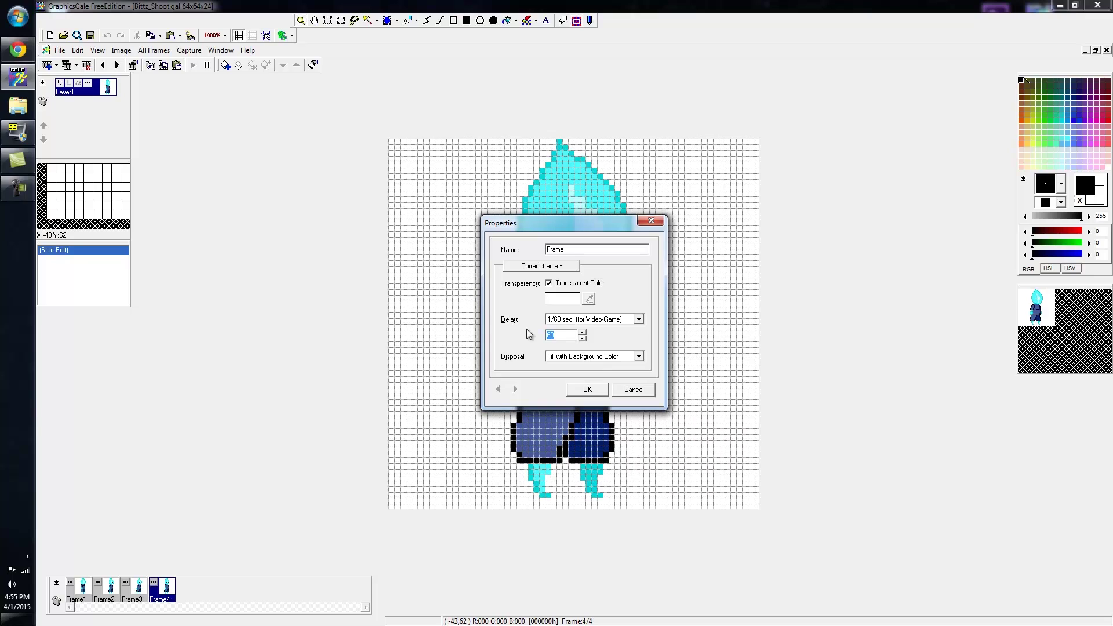